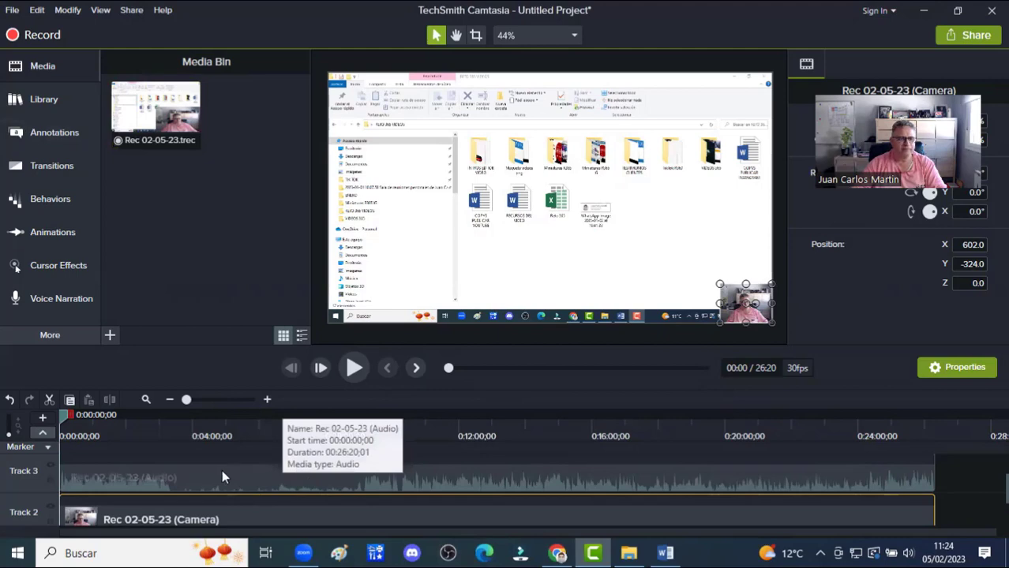
Import all the files from the INTROS EDITOR VIDEO folder inside RETO 365 VIDEOS on the desktop into the media bin
right_click(176, 210)
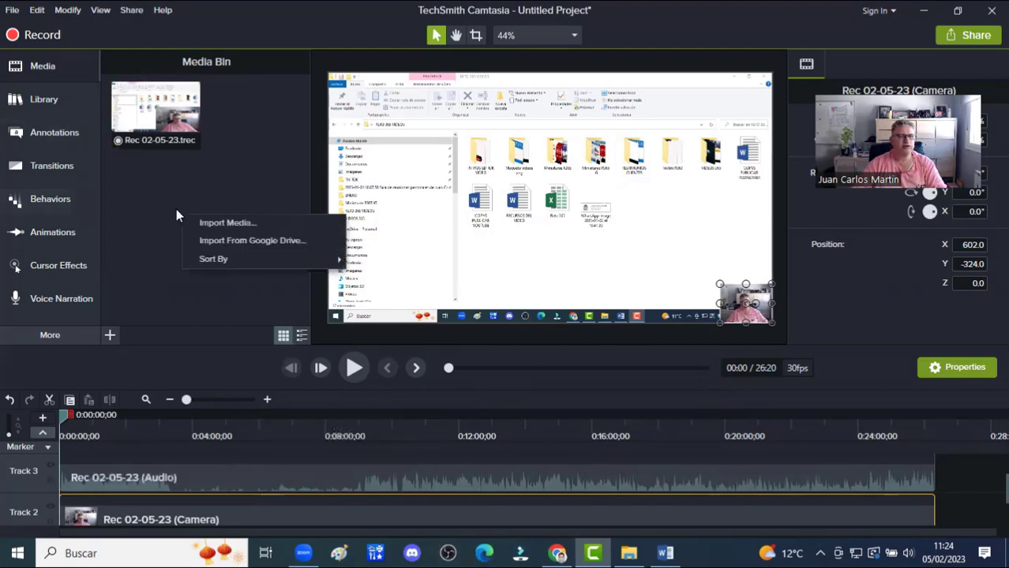
left_click(230, 223)
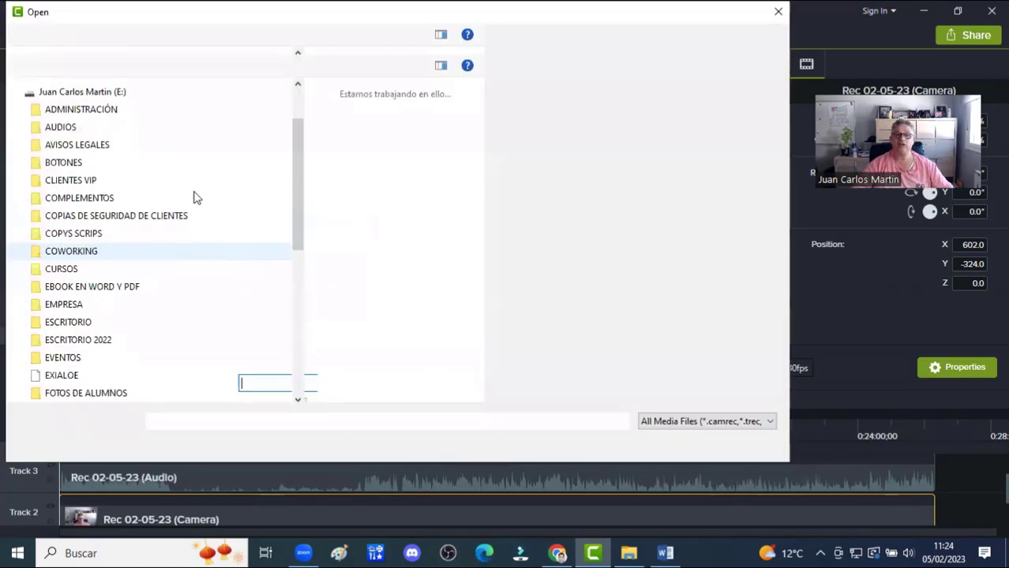
key("alt+Up")
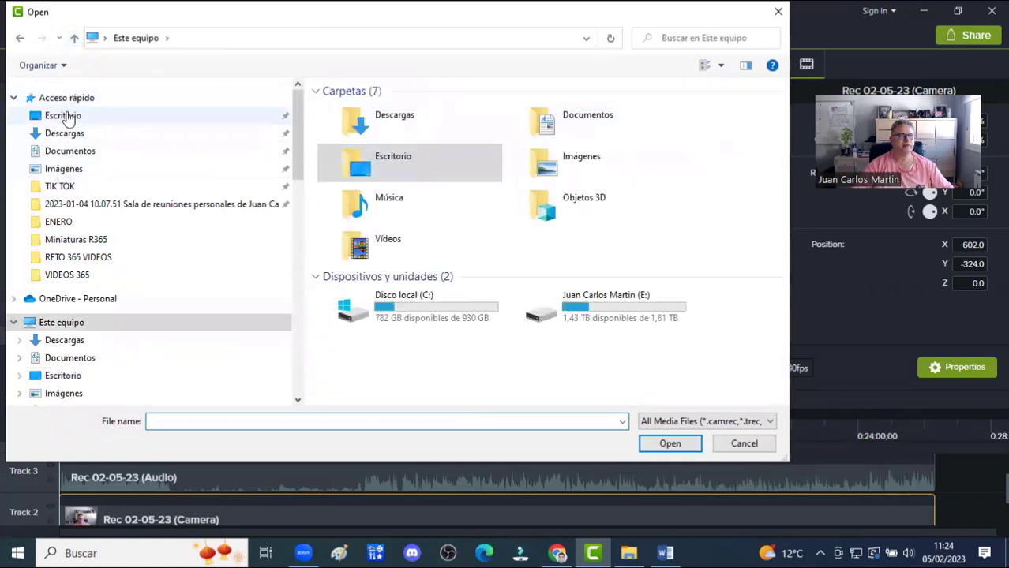
left_click(63, 116)
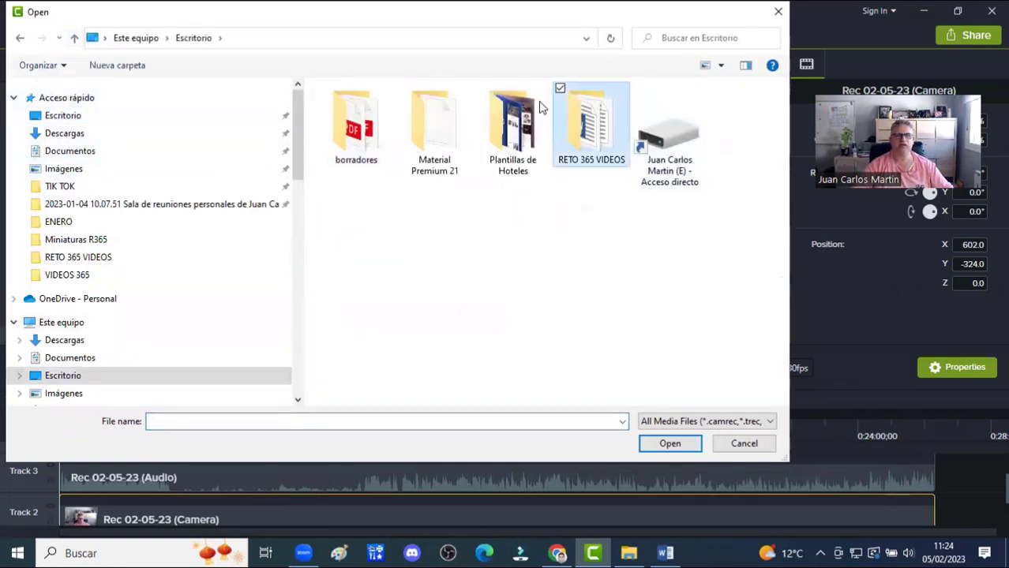
key("Return")
double_click(355, 134)
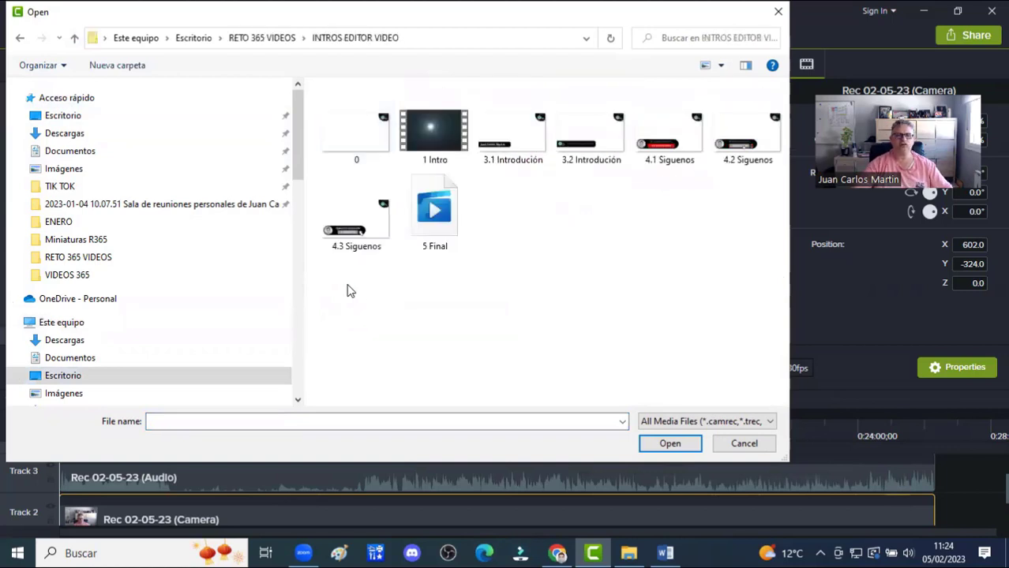
left_click_drag(353, 272, 768, 119)
left_click(669, 444)
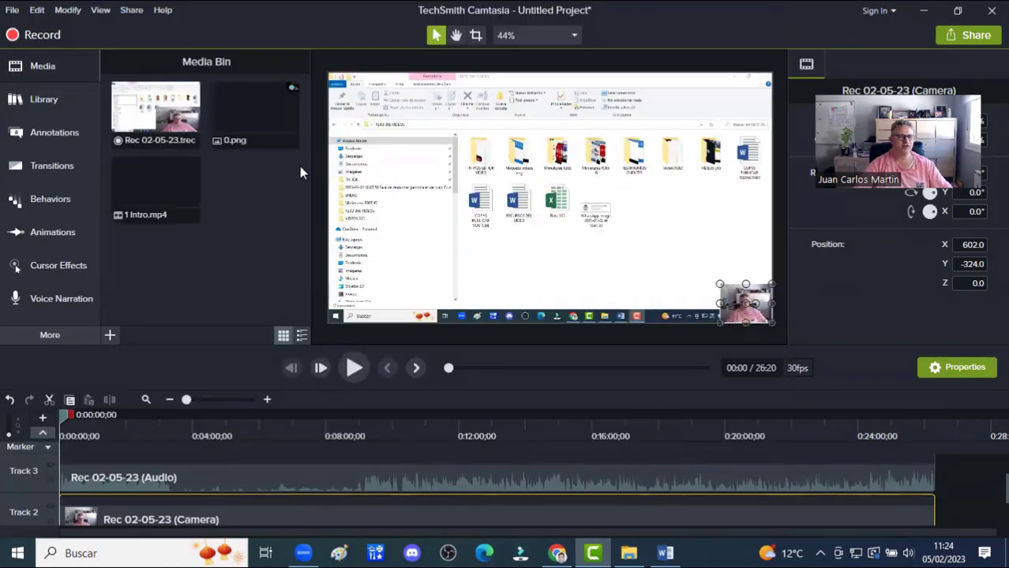
scroll(178, 254, "down", 2)
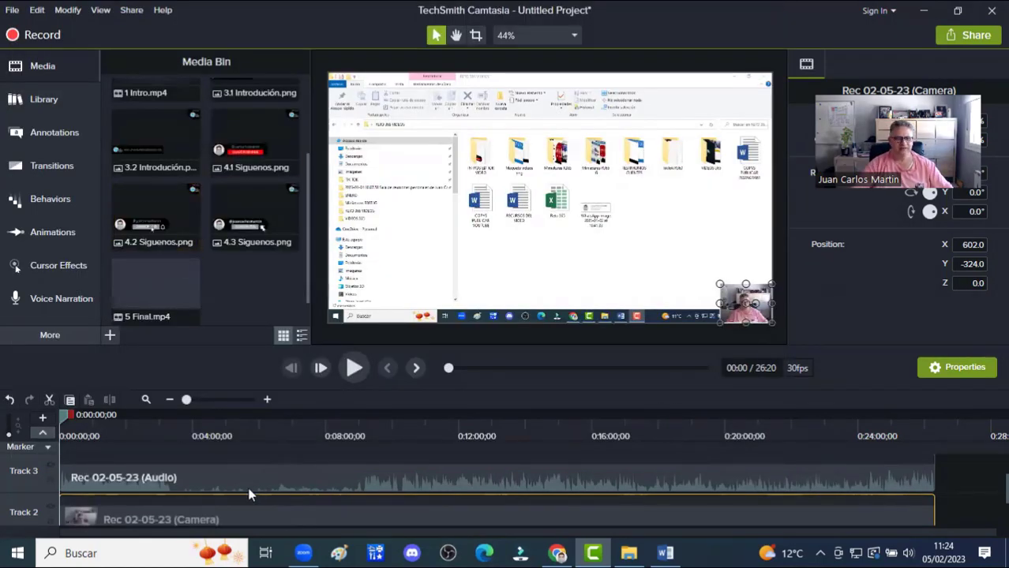
Shift the recording's audio, camera and screen clips to start at about 0:04:25, freeing the beginning of the timeline
left_click_drag(234, 470, 359, 481)
left_click_drag(171, 509, 313, 519)
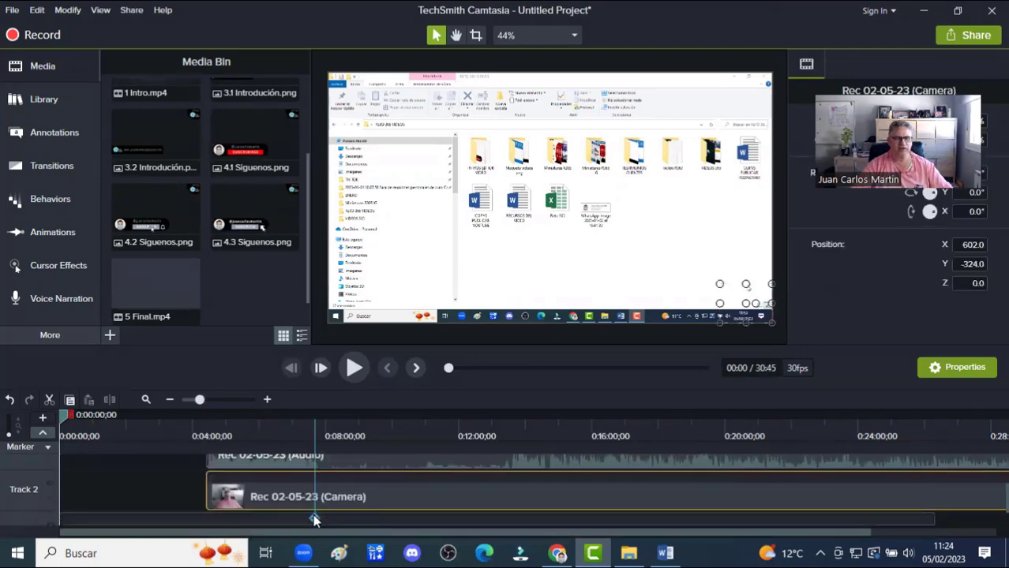
scroll(246, 521, "down", 1)
left_click_drag(213, 510, 364, 507)
scroll(363, 507, "up", 2)
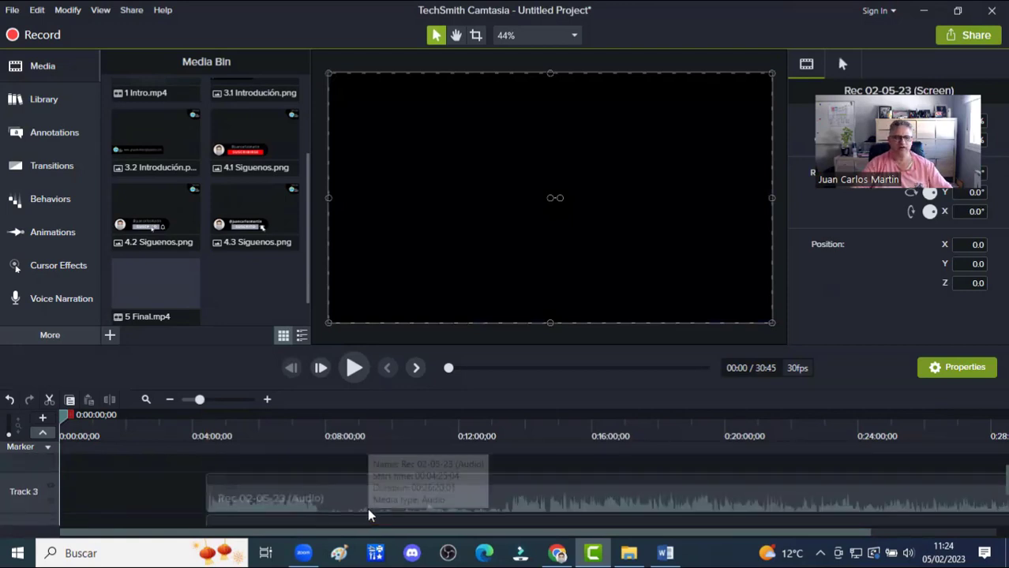
scroll(367, 508, "down", 2)
mouse_move(302, 510)
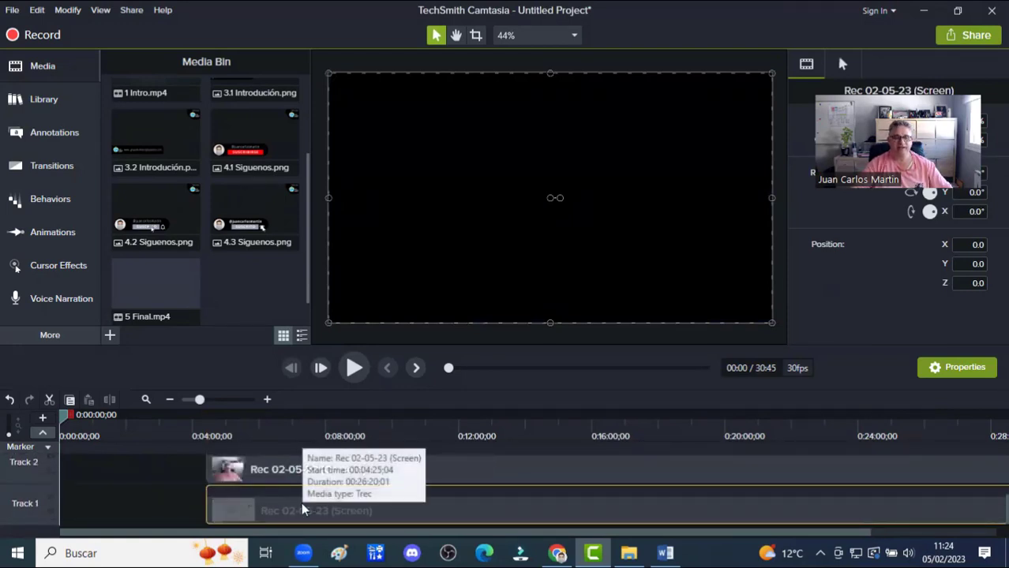
scroll(308, 506, "up", 3)
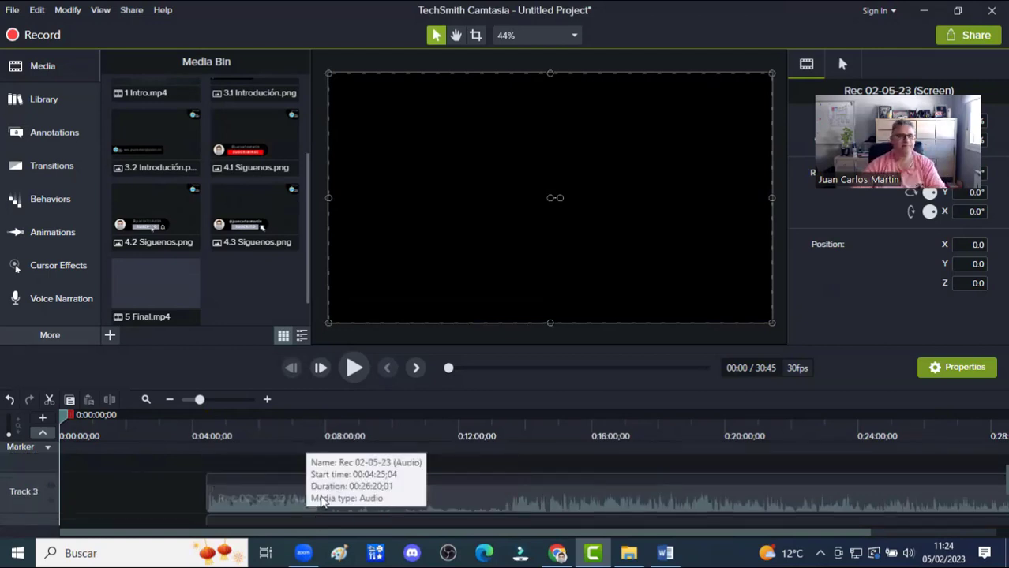
Place 1 Intro.mp4 at the very start of Track 1
scroll(171, 227, "up", 3)
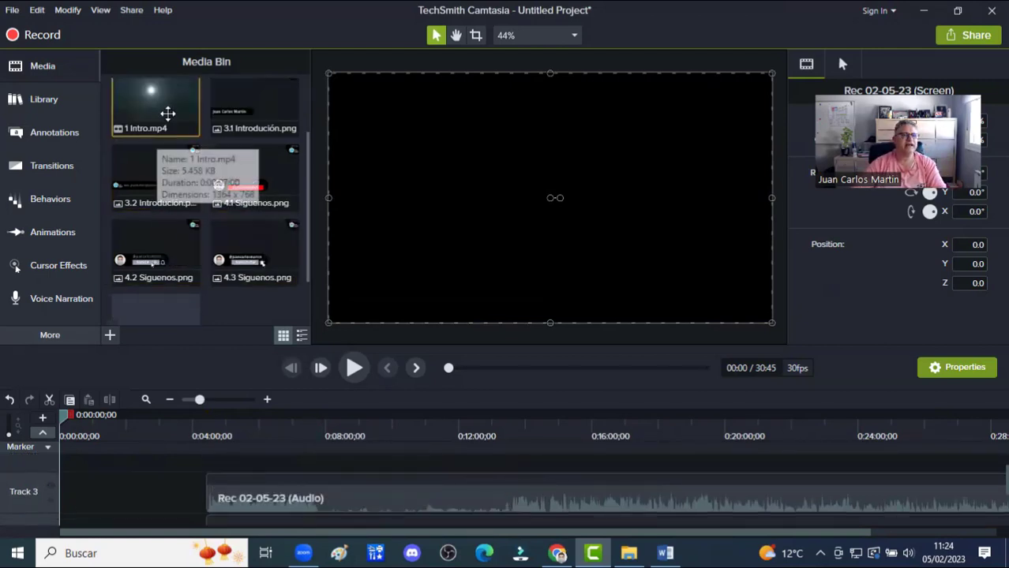
mouse_move(123, 261)
left_mouse_down()
mouse_move(96, 526)
mouse_move(74, 543)
mouse_move(96, 521)
left_mouse_up()
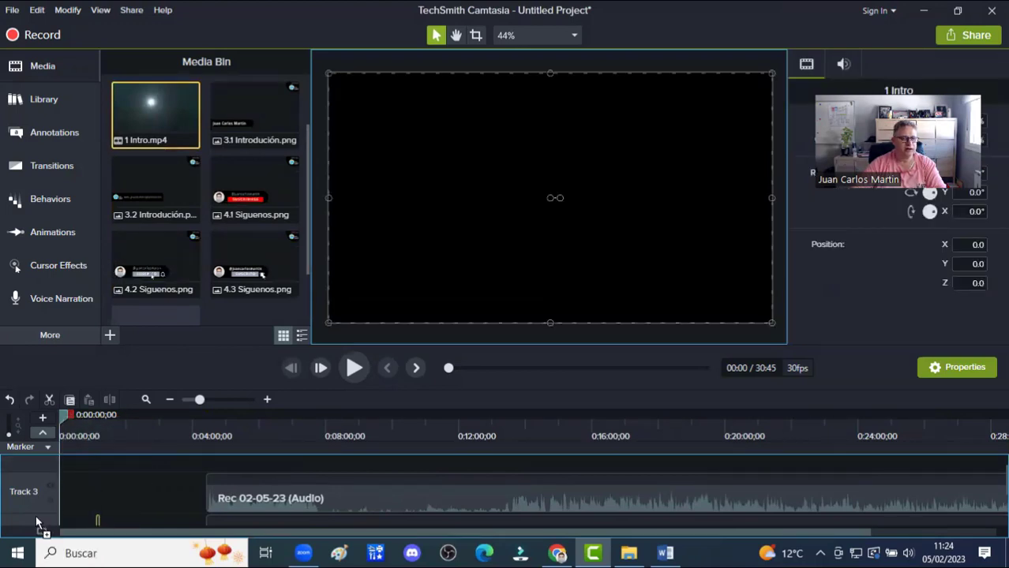
left_click_drag(35, 515, 39, 515)
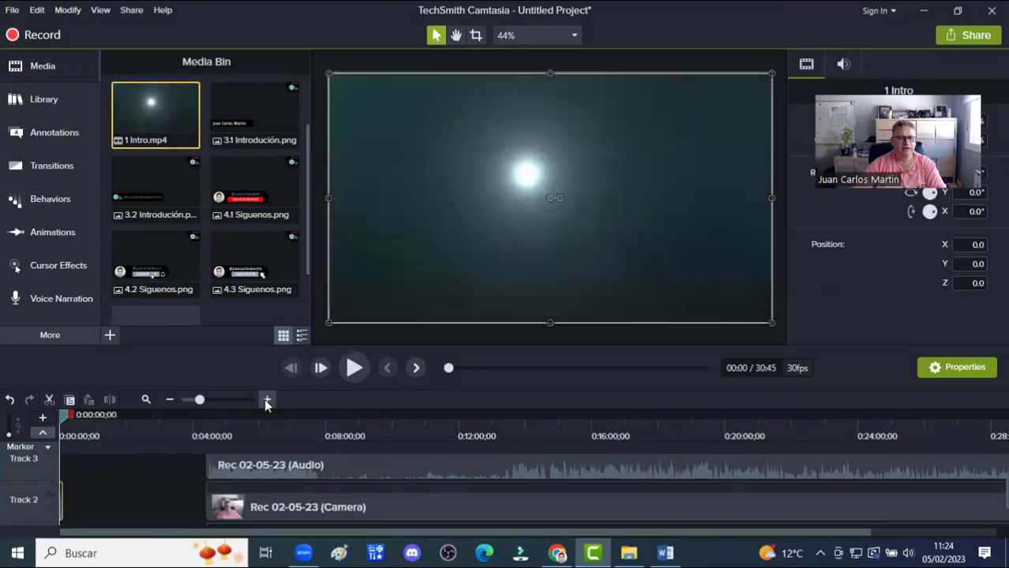
left_click(266, 400)
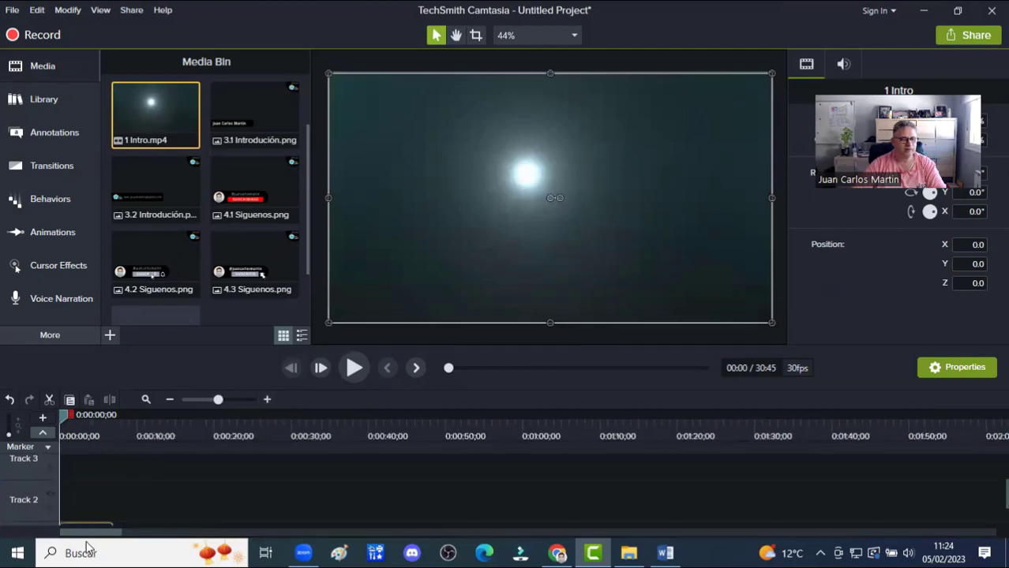
scroll(126, 487, "down", 1)
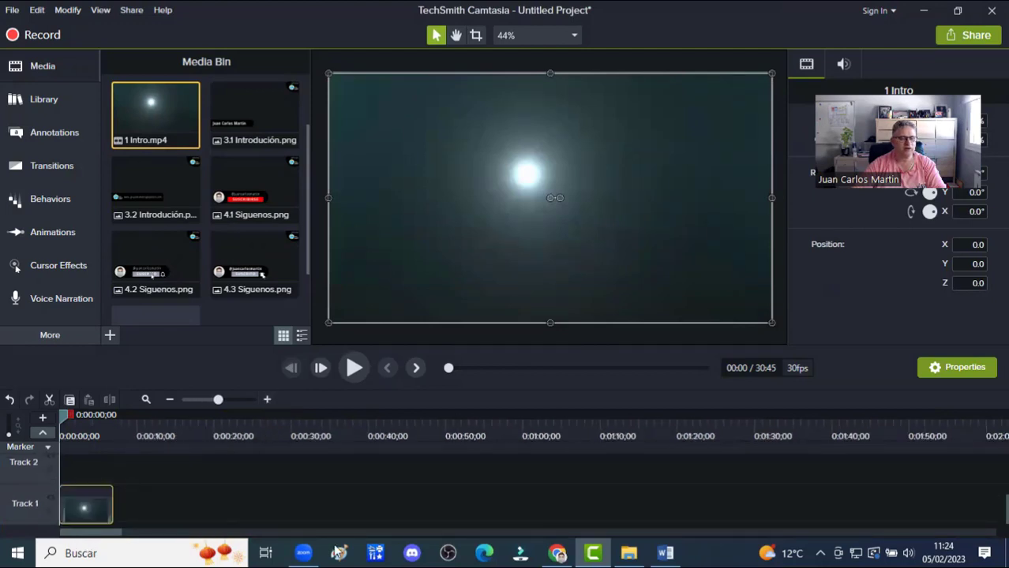
Bring the recording's screen, camera and audio clips closer to the intro, starting them at about 0:00:51
left_click(169, 400)
left_click(170, 400)
left_click_drag(545, 515, 484, 478)
left_click(386, 473)
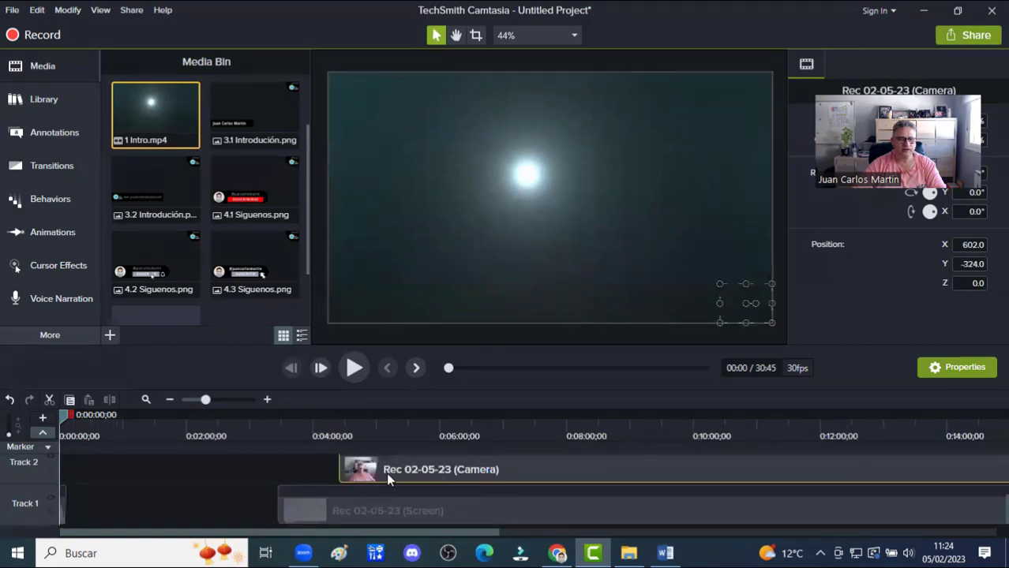
left_click_drag(358, 512, 262, 517)
left_click_drag(459, 472, 244, 472)
scroll(393, 518, "up", 1)
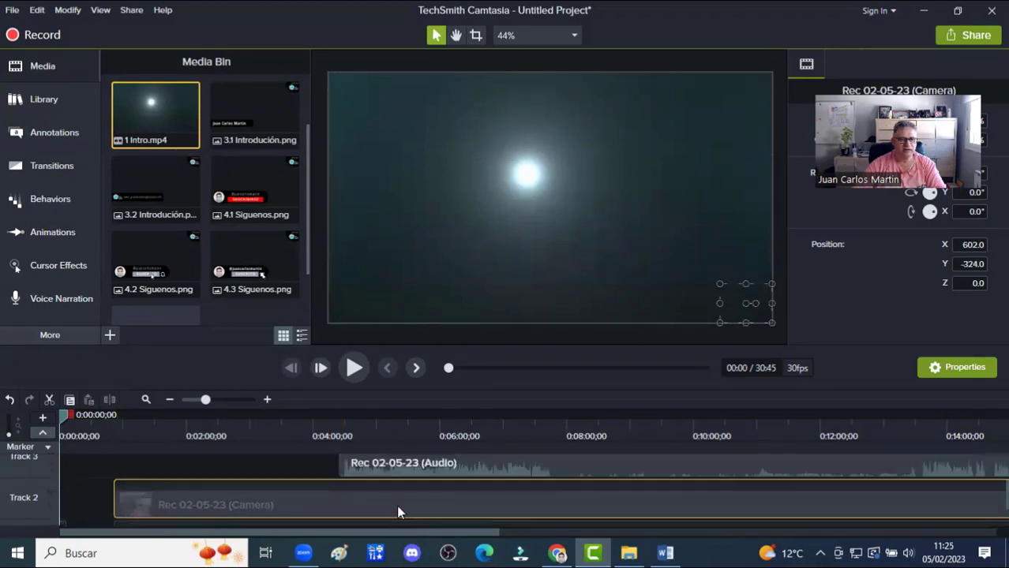
left_click_drag(421, 463, 193, 493)
scroll(203, 502, "down", 1)
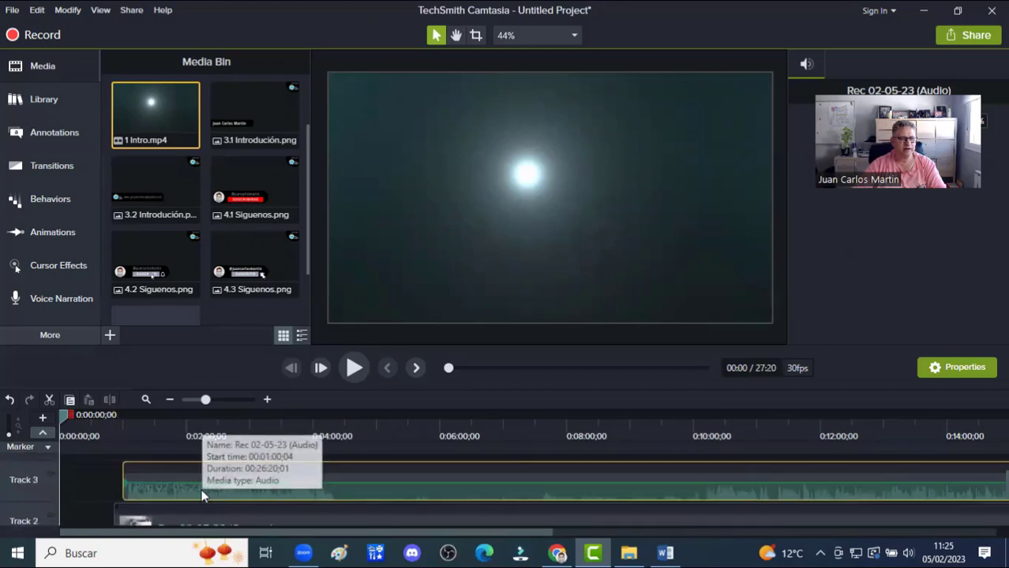
scroll(122, 478, "down", 1)
scroll(123, 478, "down", 1)
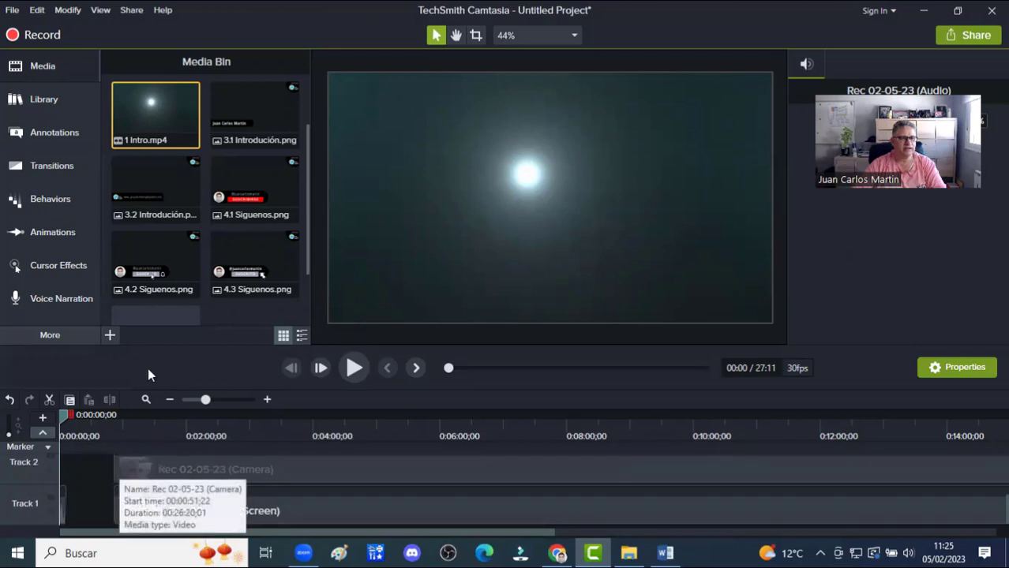
Play back the intro clip at the start of the timeline
left_click(267, 401)
left_click(266, 400)
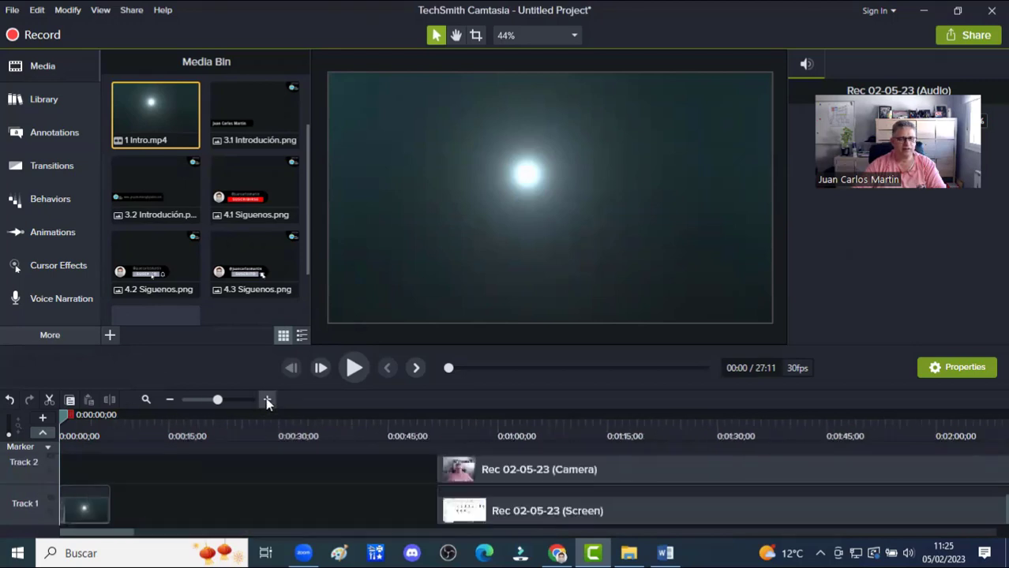
left_click(353, 368)
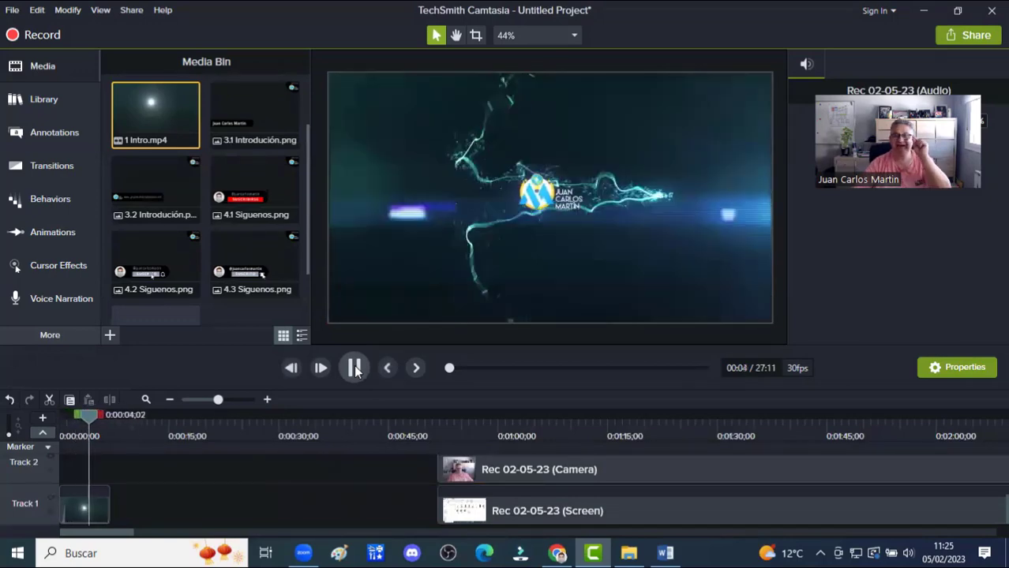
left_click(355, 368)
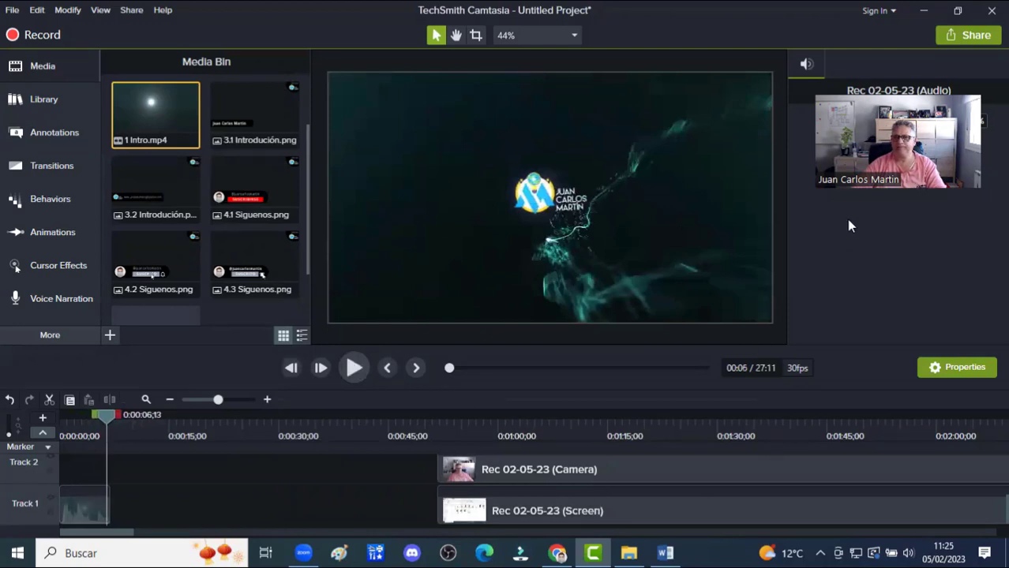
Move the recording's screen and camera clips so they start directly after the intro on their tracks
left_click_drag(468, 509, 168, 497)
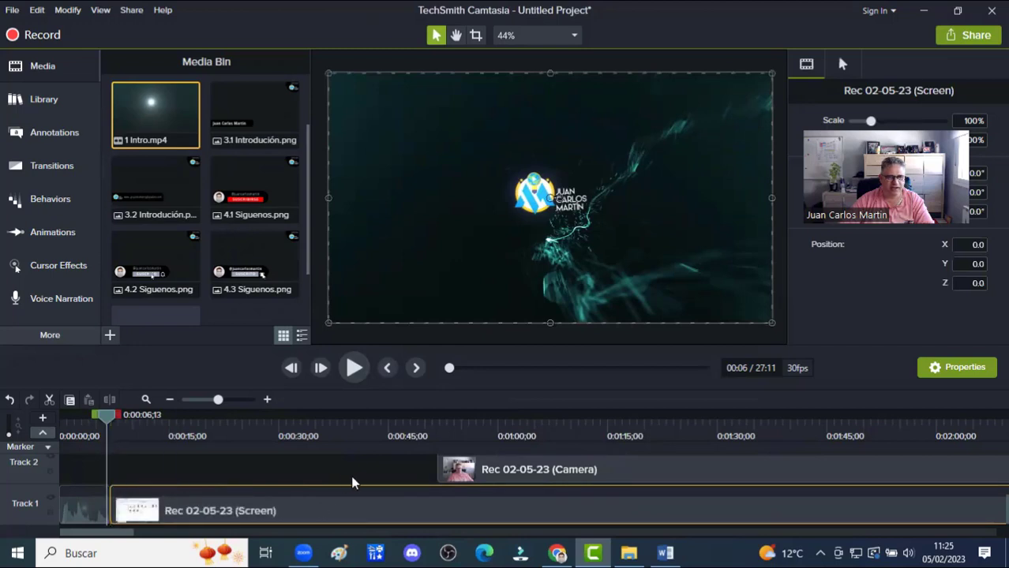
left_click(267, 400)
left_click_drag(969, 475, 377, 475)
left_click_drag(241, 467, 199, 475)
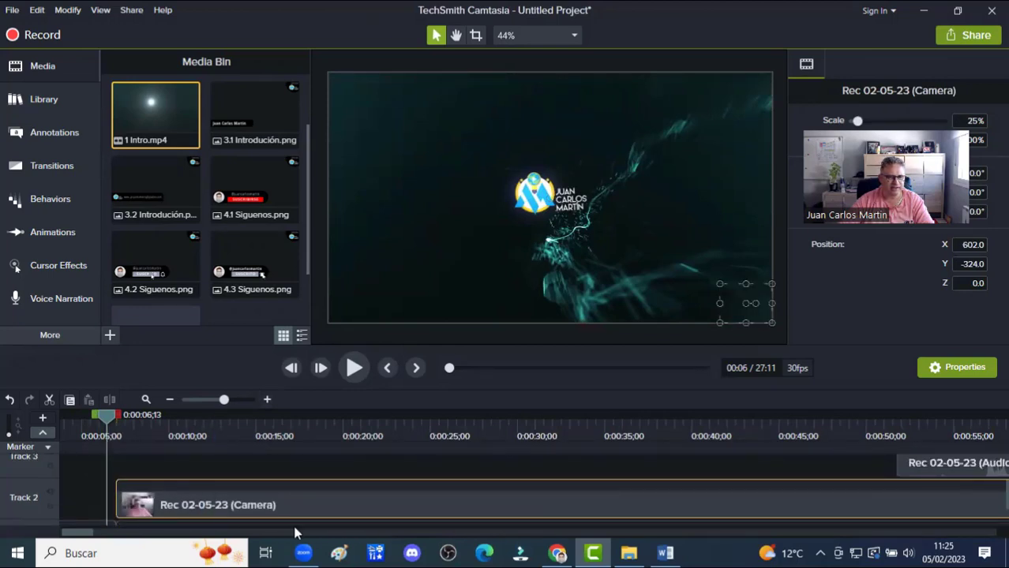
Align the recording's audio clip on Track 3 with the start of the camera clip, right after the intro
left_click_drag(968, 515, 260, 446)
left_click_drag(309, 502, 158, 519)
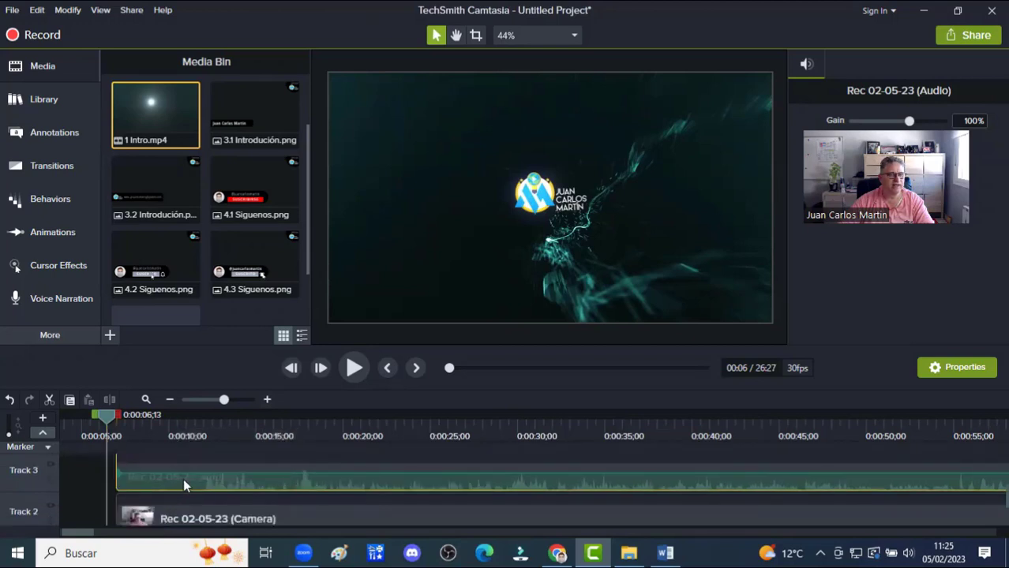
scroll(221, 485, "up", 2)
left_click_drag(248, 514, 248, 506)
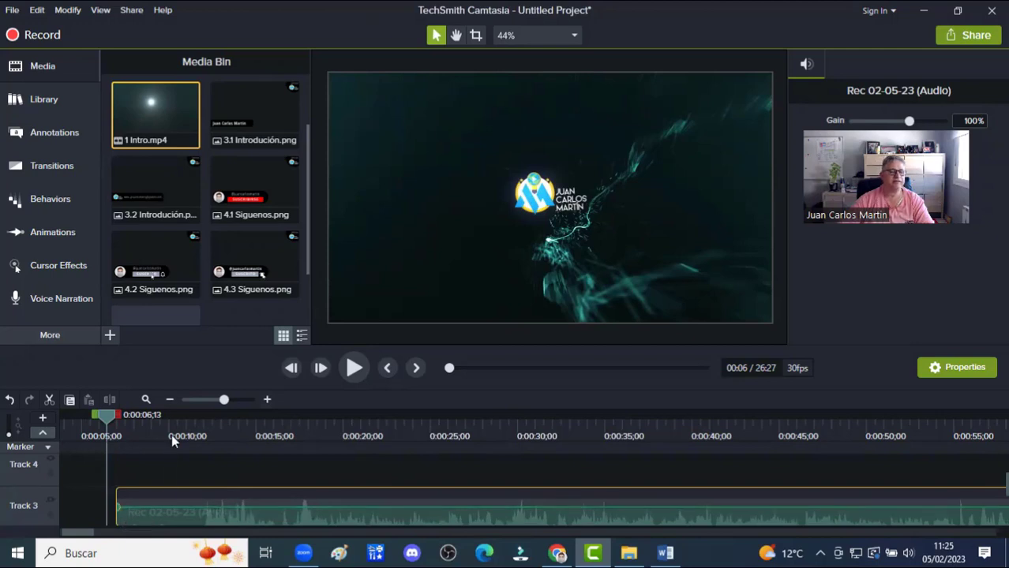
Preview the recording's opening and cut about five seconds from all tracks, starting at 0:00:07;00, leaving no gap
left_click(354, 369)
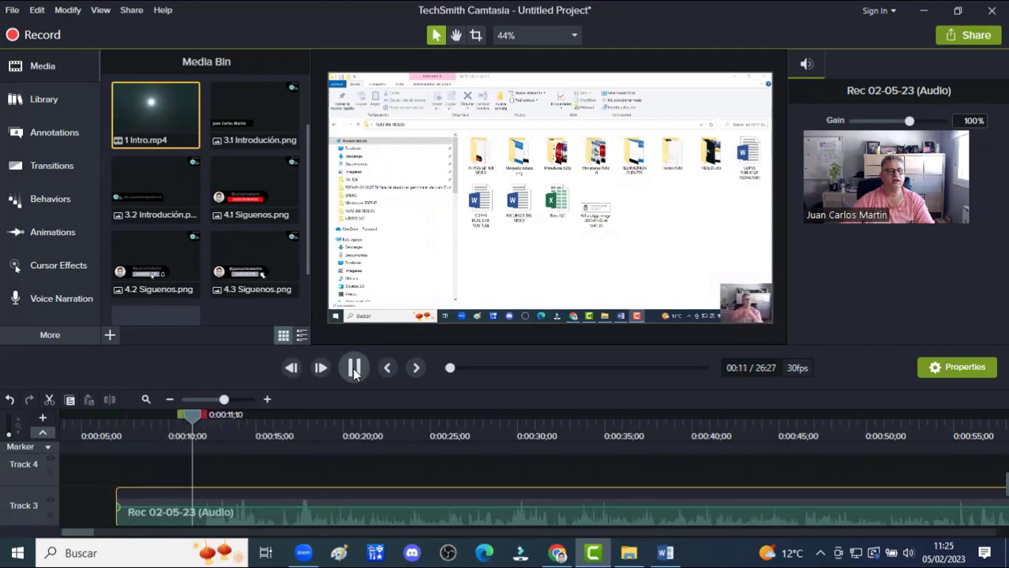
left_click(354, 368)
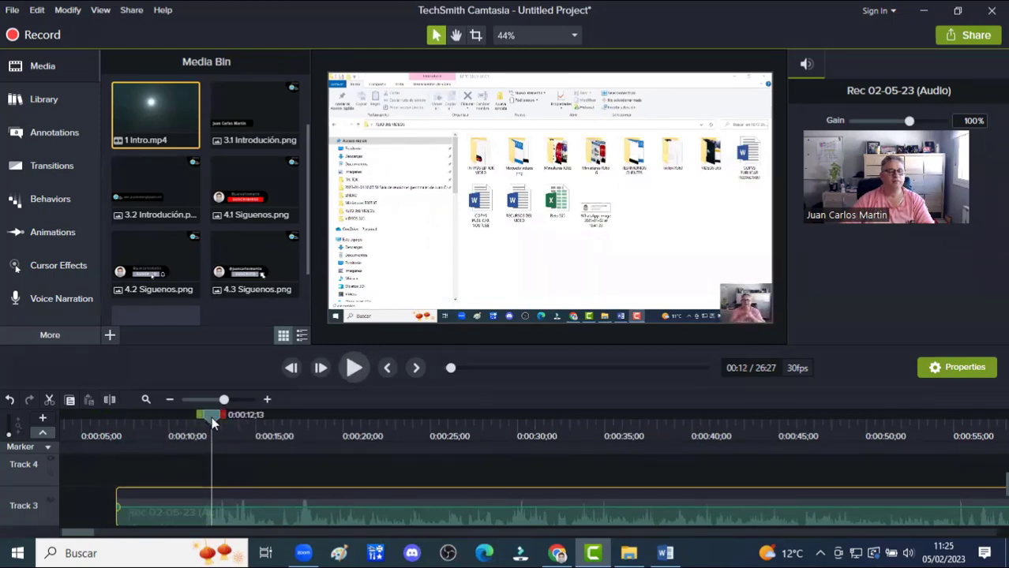
left_click_drag(212, 417, 124, 418)
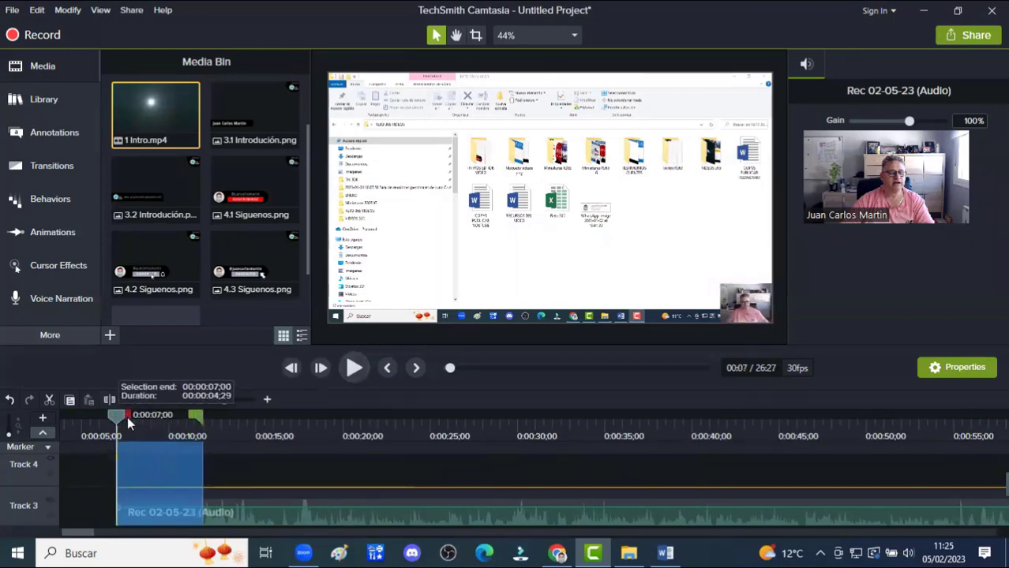
right_click(143, 464)
left_click(167, 262)
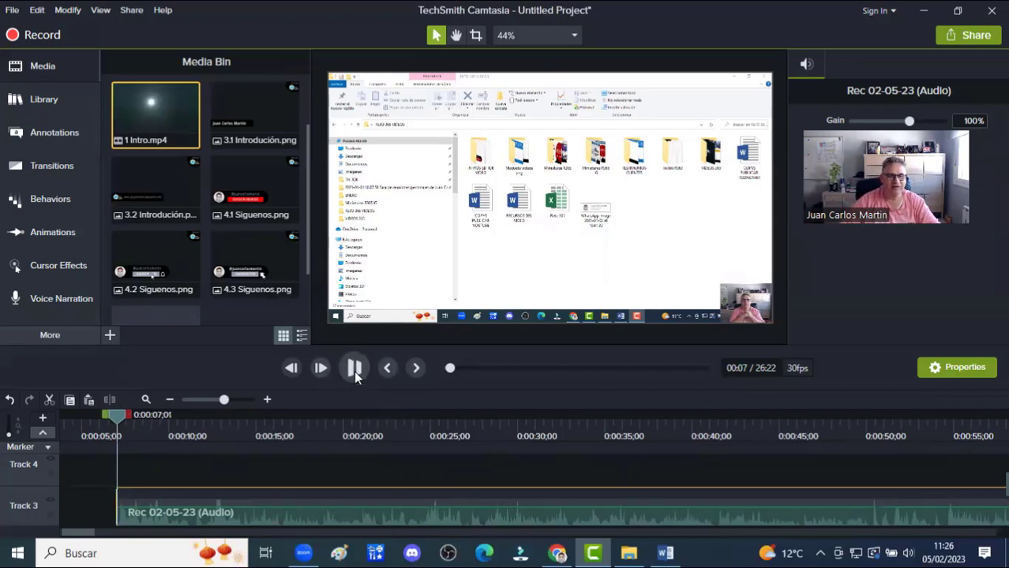
Enlarge the recording's camera picture to about 136% and centre it horizontally over the screen recording
left_click(354, 371)
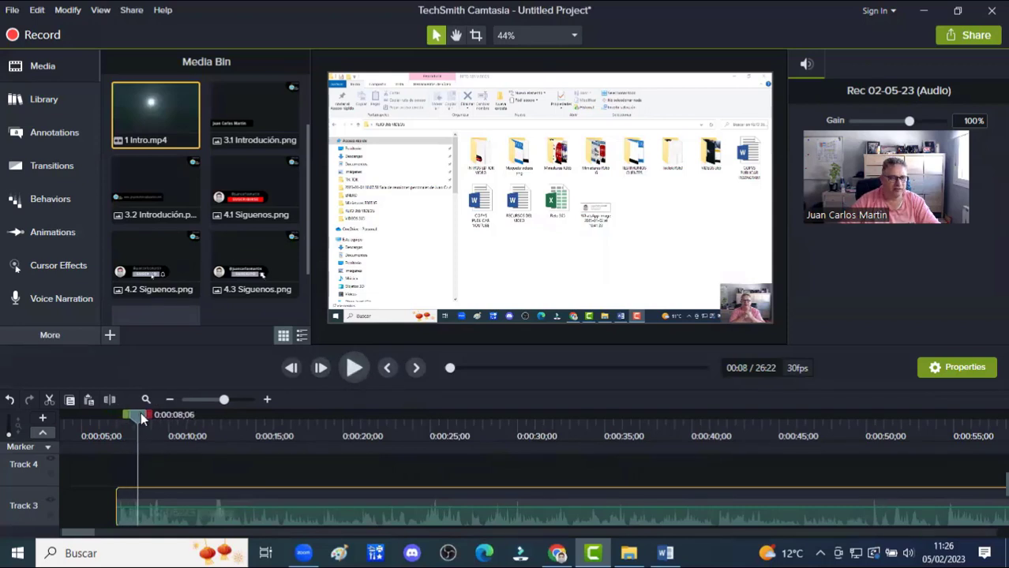
left_click_drag(129, 417, 124, 417)
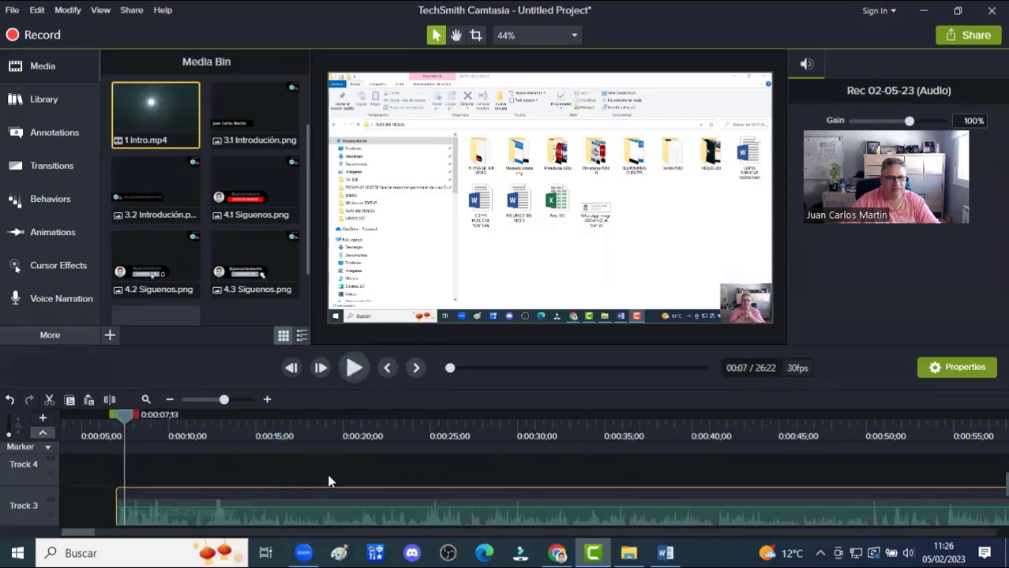
scroll(374, 495, "down", 2)
left_click(344, 519)
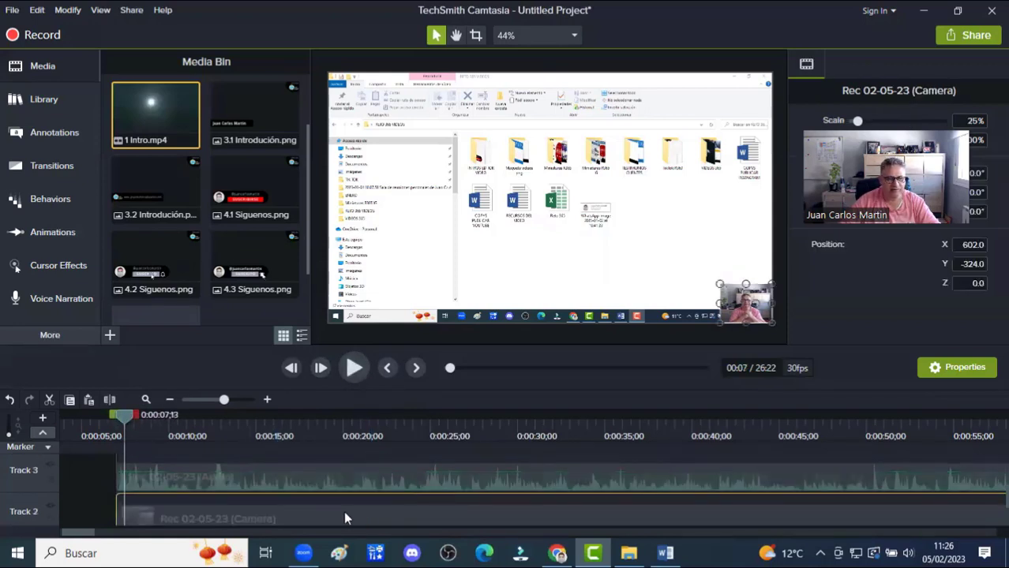
left_click_drag(719, 282, 615, 205)
left_click_drag(678, 268, 405, 149)
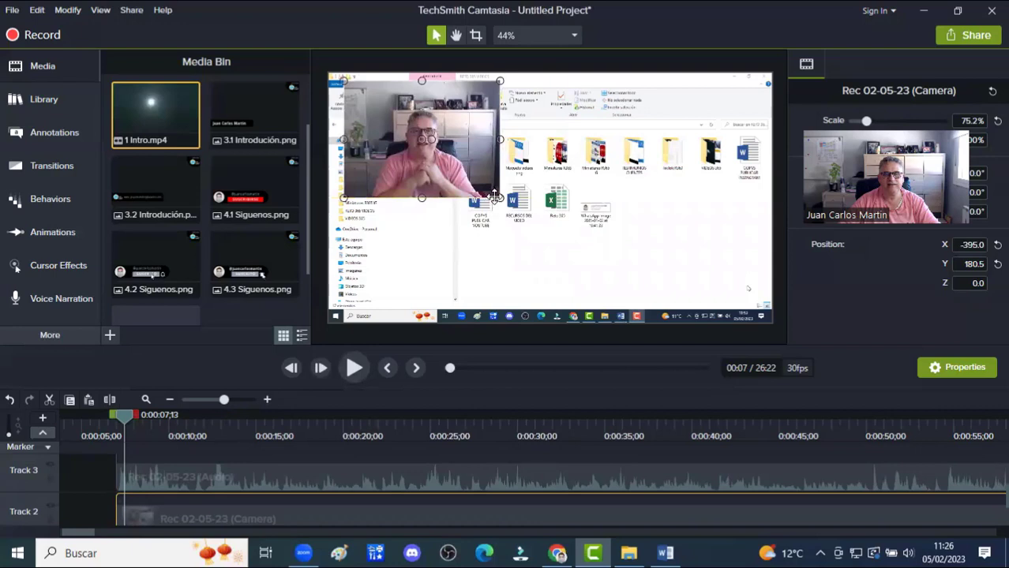
left_click_drag(497, 195, 627, 293)
left_click_drag(531, 235, 599, 233)
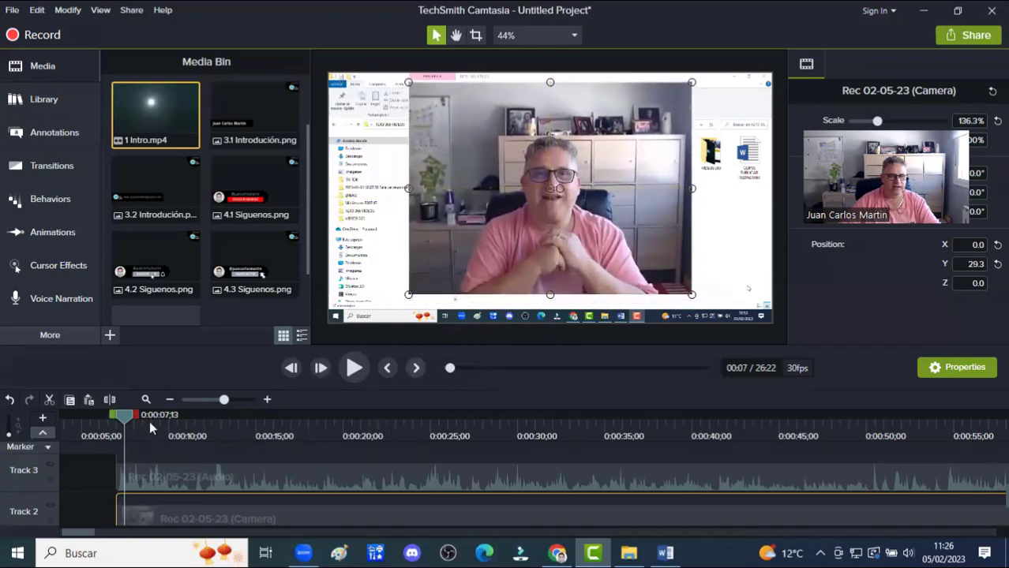
Play back the passage from the end of the intro into the recording with the enlarged camera picture
mouse_move(128, 424)
left_mouse_down()
mouse_move(91, 422)
mouse_move(109, 421)
left_mouse_up()
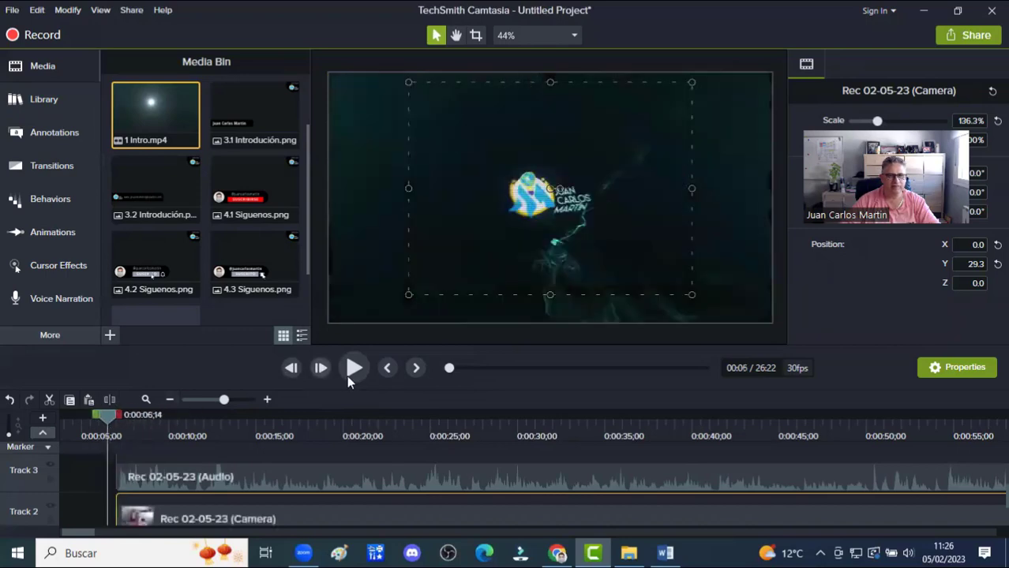
left_click(356, 372)
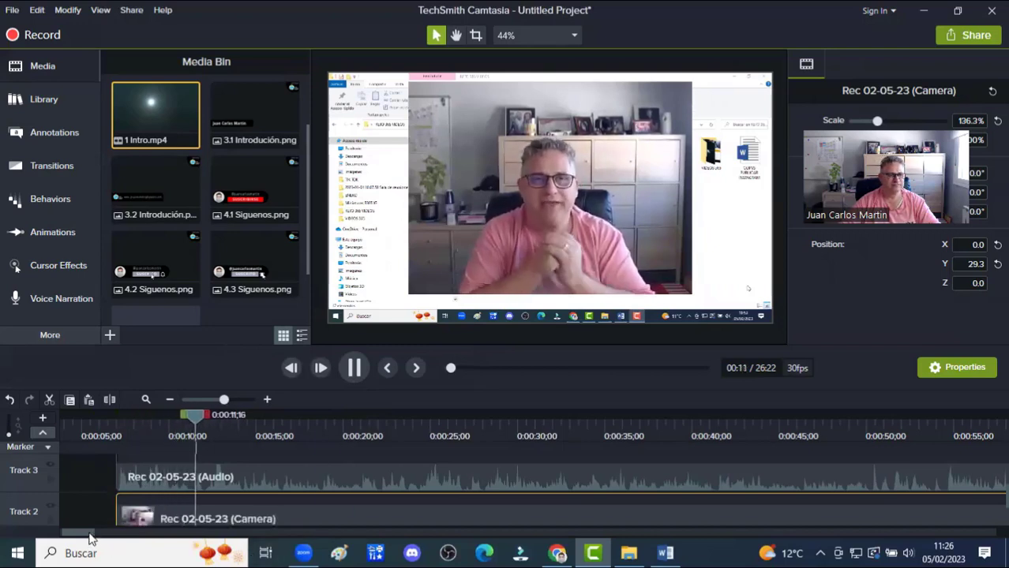
scroll(89, 534, "right", 2)
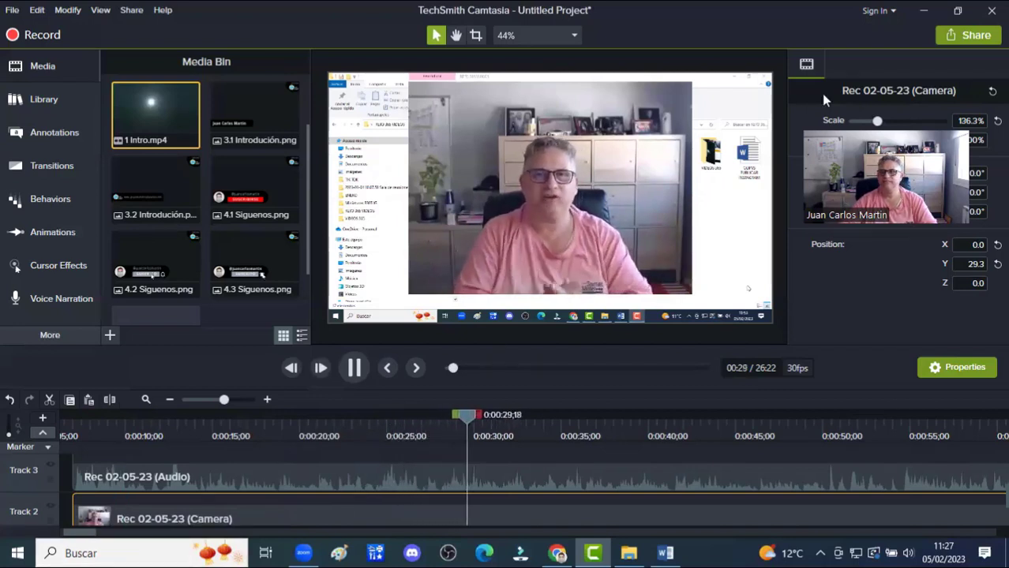
left_click(354, 368)
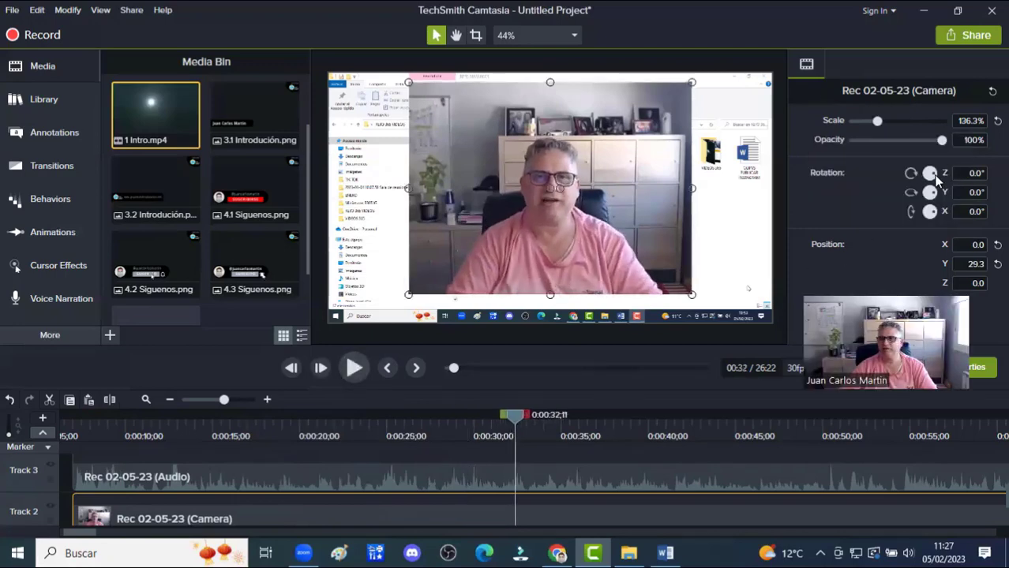
Turn the camera picture to about -153° around Y and shrink it to about 123% on the canvas's left half
left_click_drag(935, 180, 618, 238)
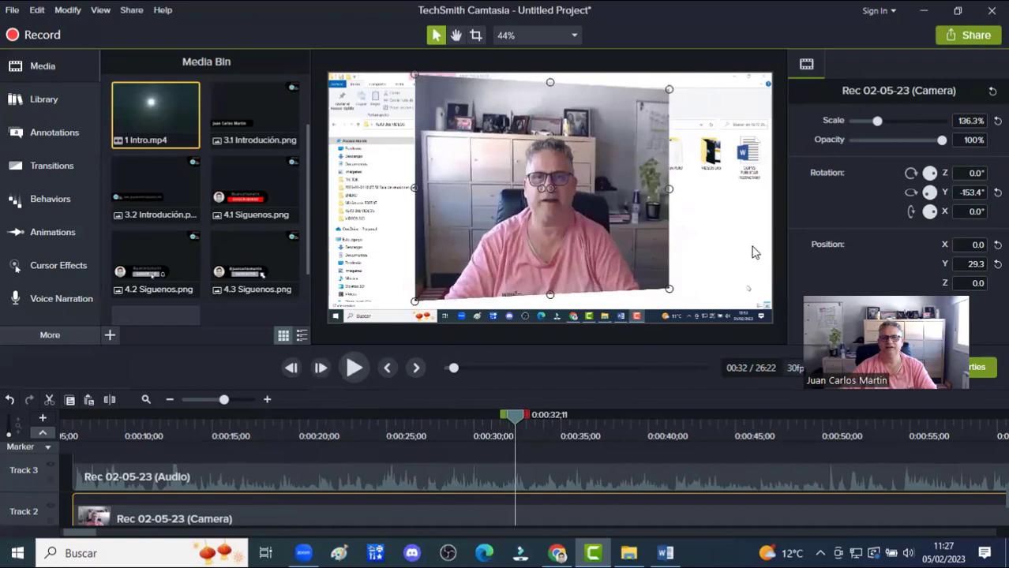
left_click(720, 246)
left_click_drag(577, 247, 548, 252)
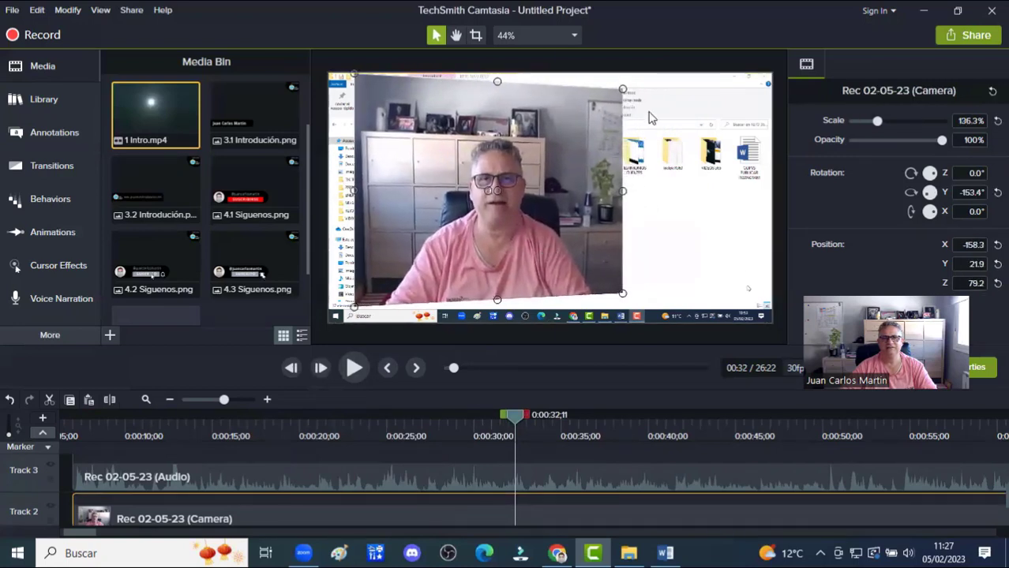
left_click_drag(621, 90, 599, 107)
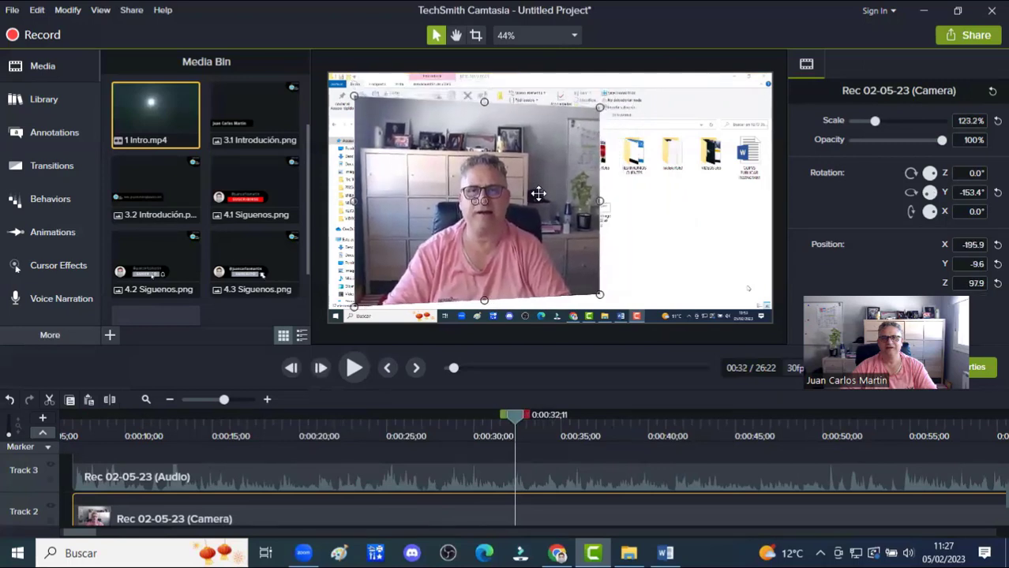
left_click_drag(528, 223, 518, 221)
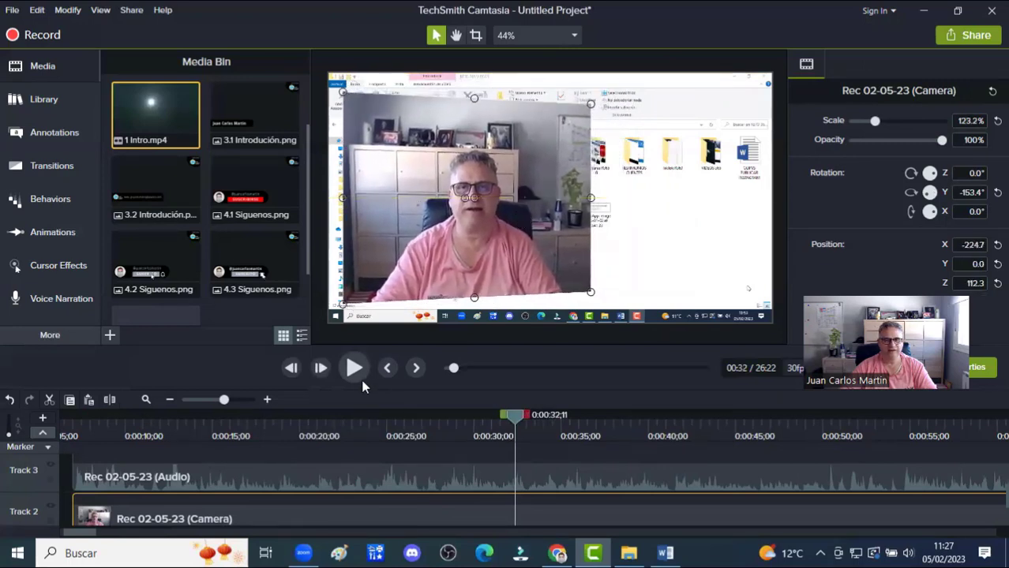
Play back the recording with the tilted camera picture from about 0:00:32 while showing a longer stretch of the timeline
left_click(352, 369)
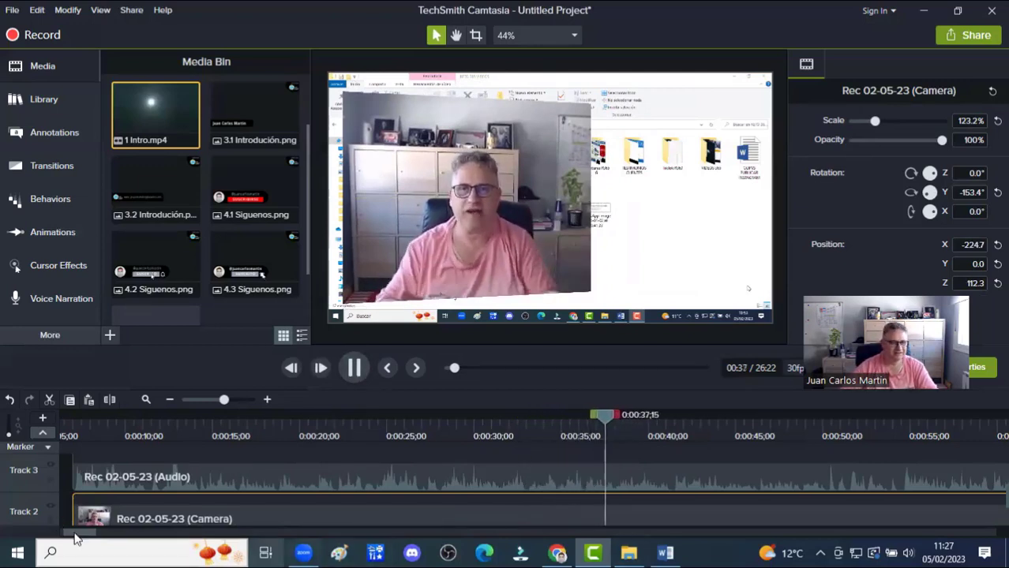
left_click_drag(75, 534, 96, 535)
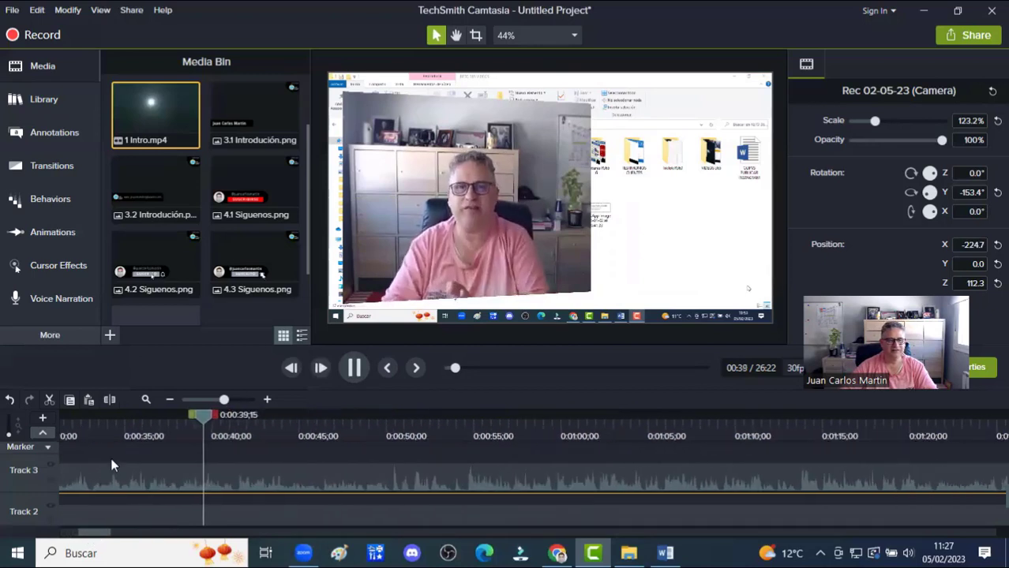
left_click(168, 400)
left_click(169, 400)
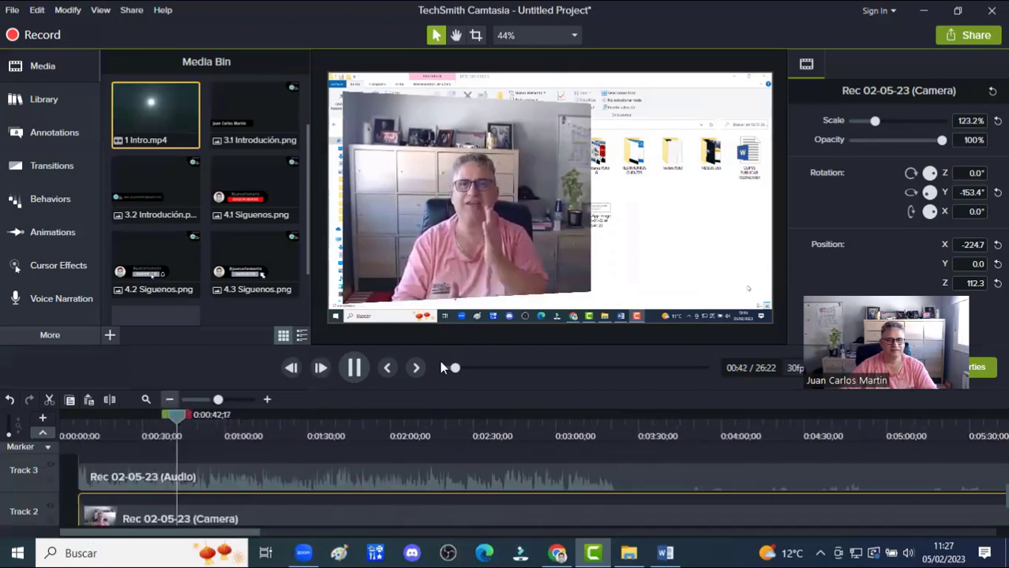
left_click(355, 369)
Place the images 3.1 Introdución.png and 3.2 Introdución.png back to back on Track 4, near the start of the recording
scroll(197, 529, "up", 1)
mouse_move(254, 120)
left_mouse_down()
mouse_move(193, 349)
mouse_move(136, 479)
left_mouse_up()
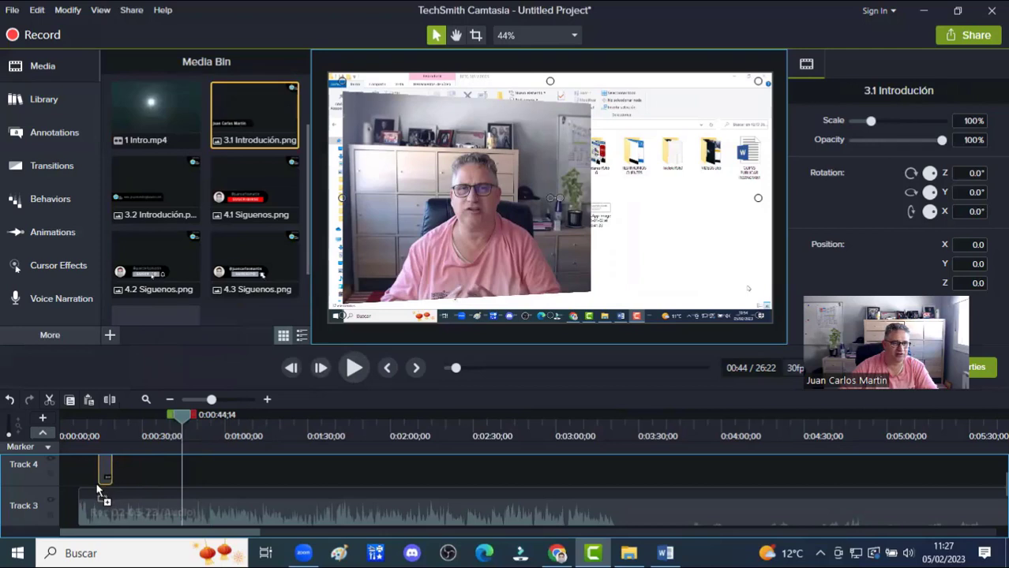
left_click_drag(101, 492, 101, 491)
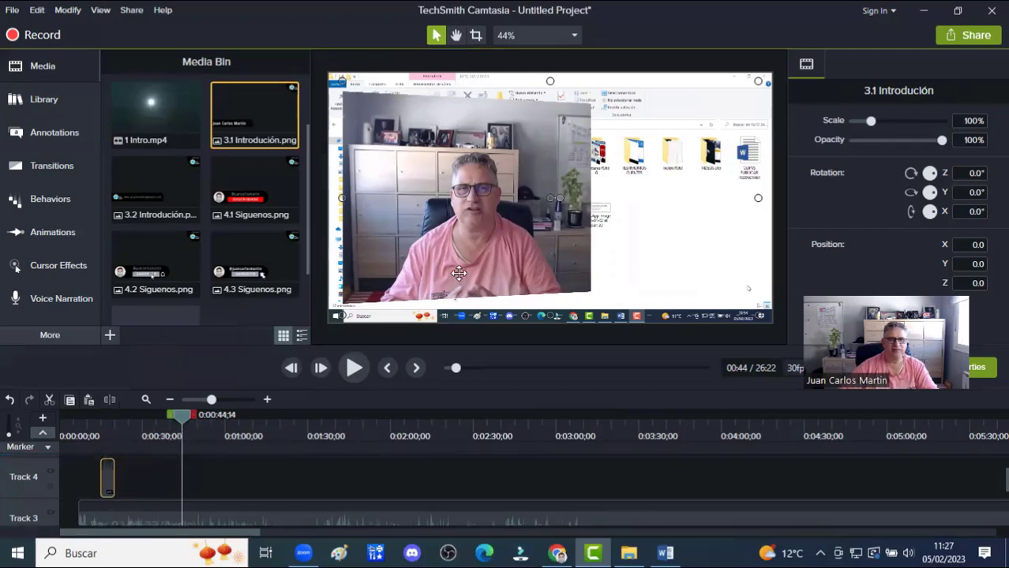
left_click_drag(162, 207, 116, 504)
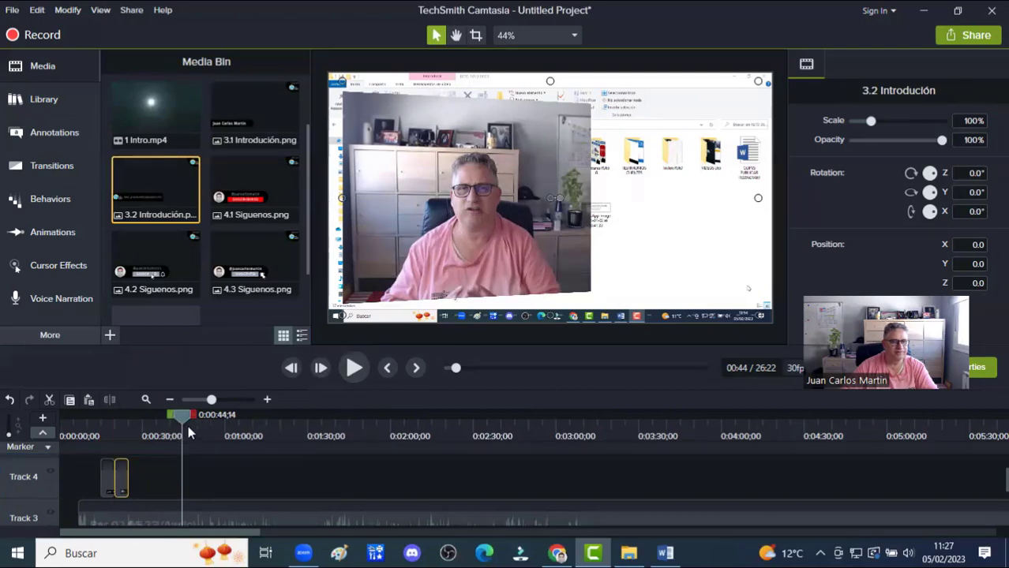
left_click(269, 400)
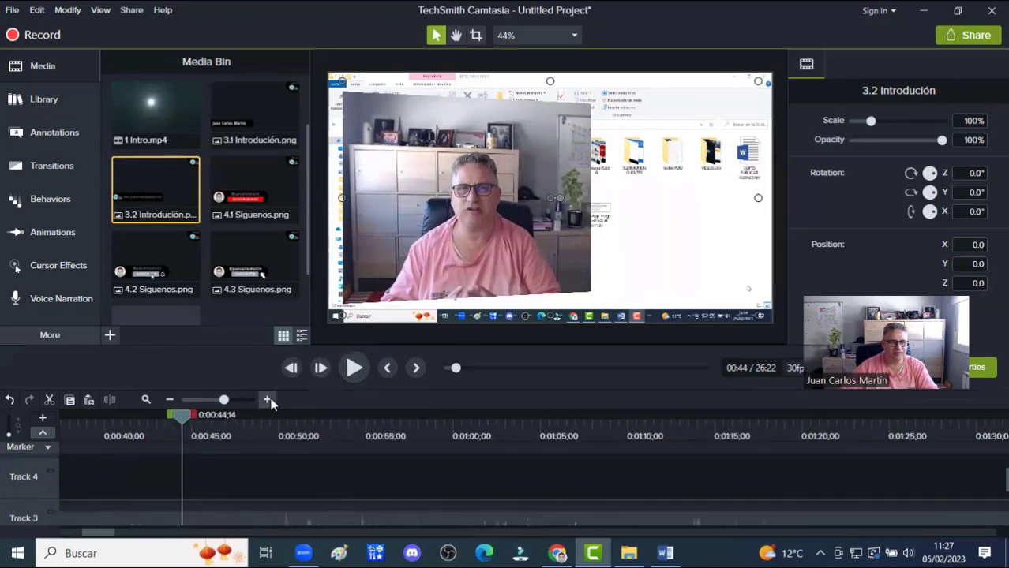
left_click_drag(108, 535, 82, 543)
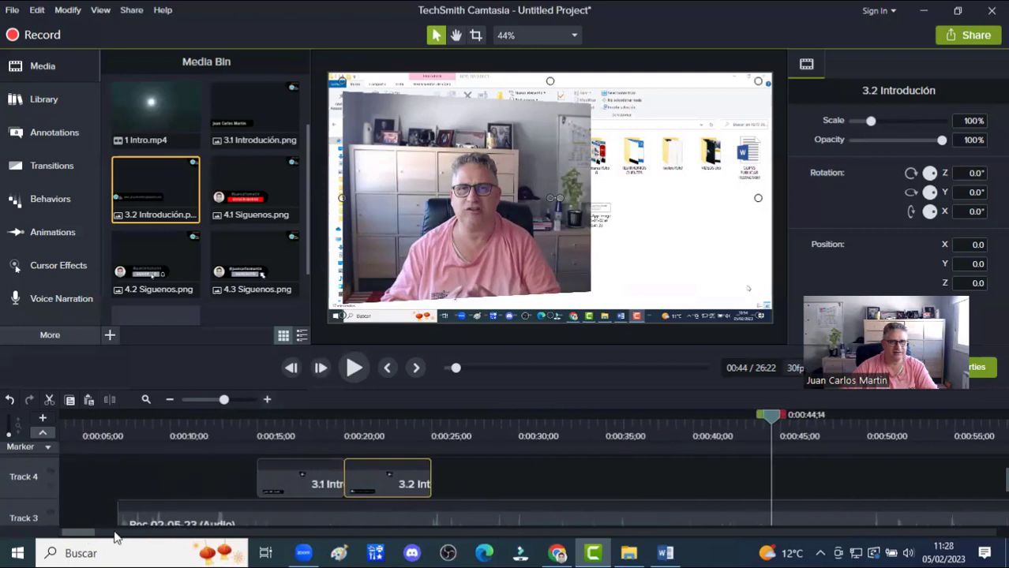
Move the camera picture to the canvas's right half, at about X 315, and turn it to about -217° around Y
left_click(443, 250)
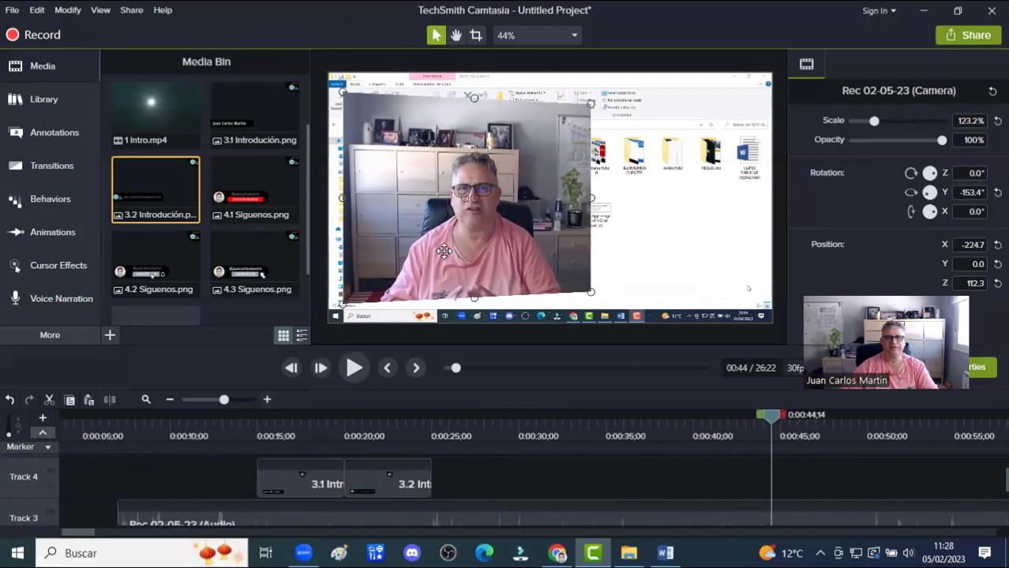
left_click(930, 214)
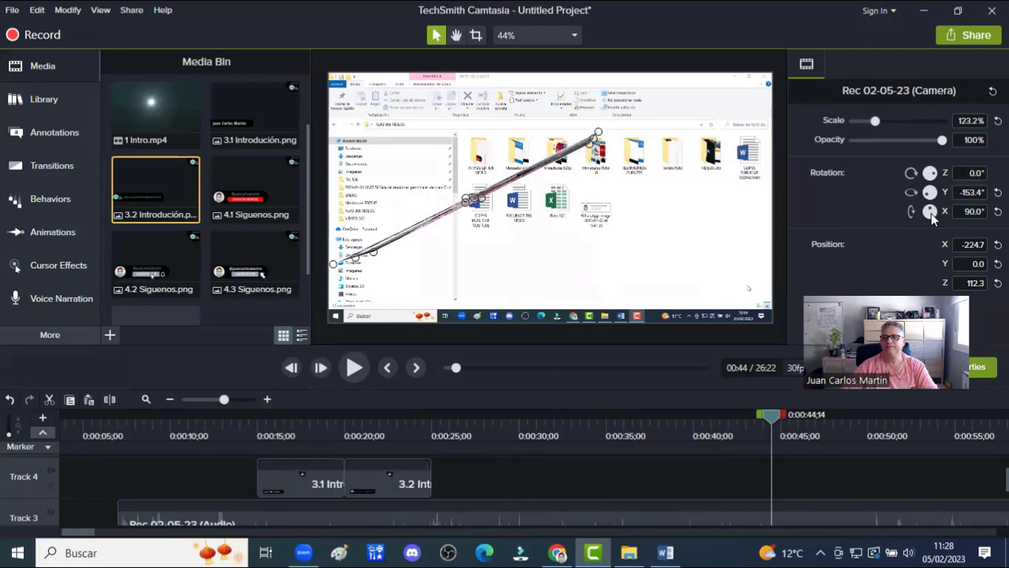
left_click(997, 212)
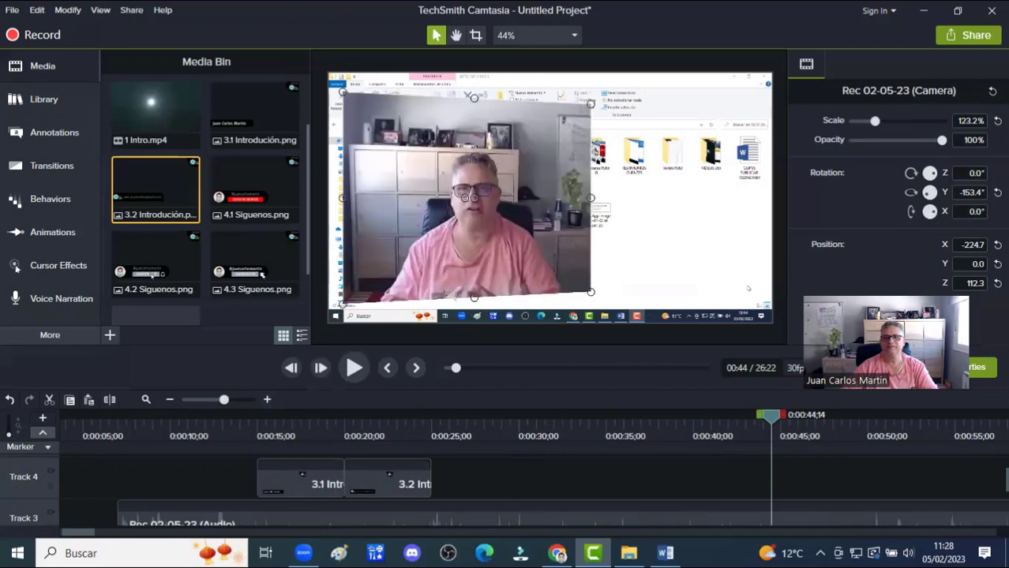
left_click_drag(474, 196, 677, 202)
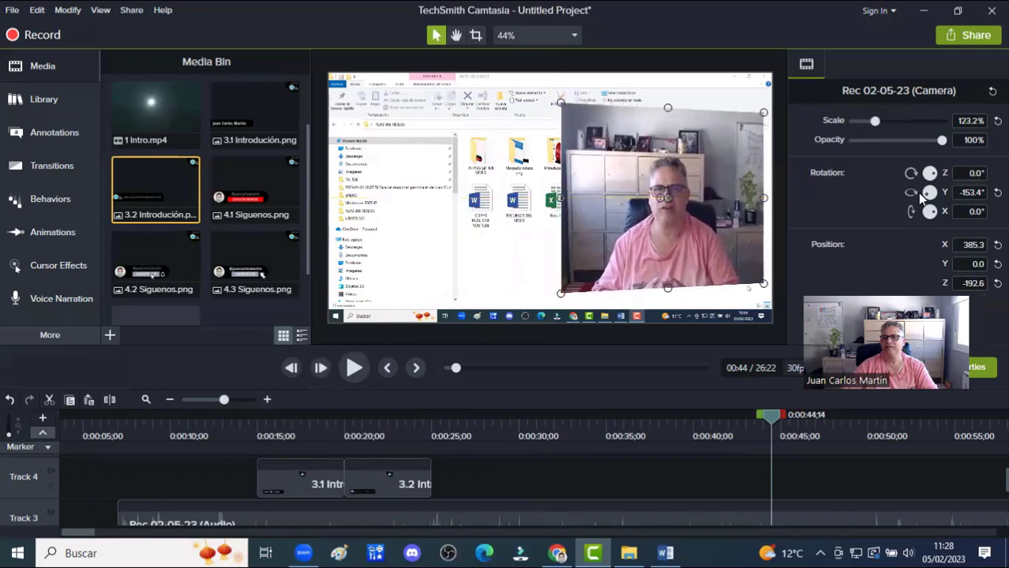
left_click_drag(930, 197, 930, 197)
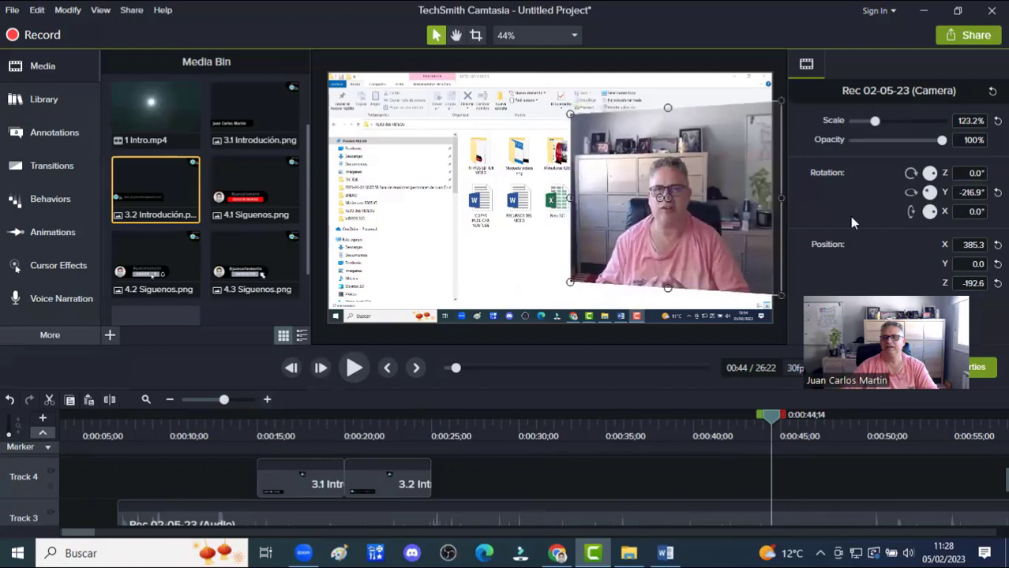
left_click_drag(678, 229, 651, 227)
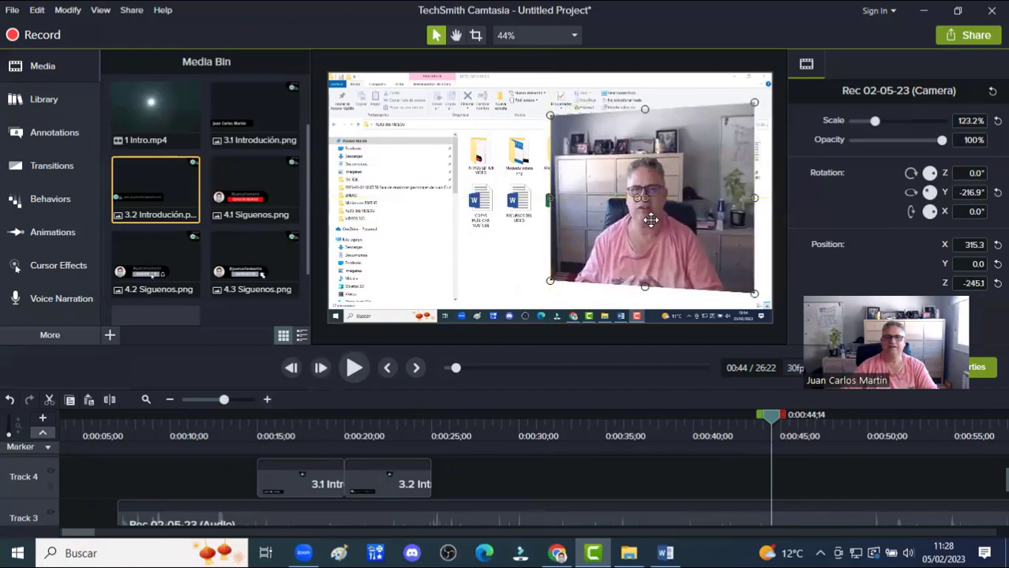
Move both introduction images earlier on Track 4 so the first starts around 0:00:09 and the second follows directly
left_click_drag(765, 417, 106, 408)
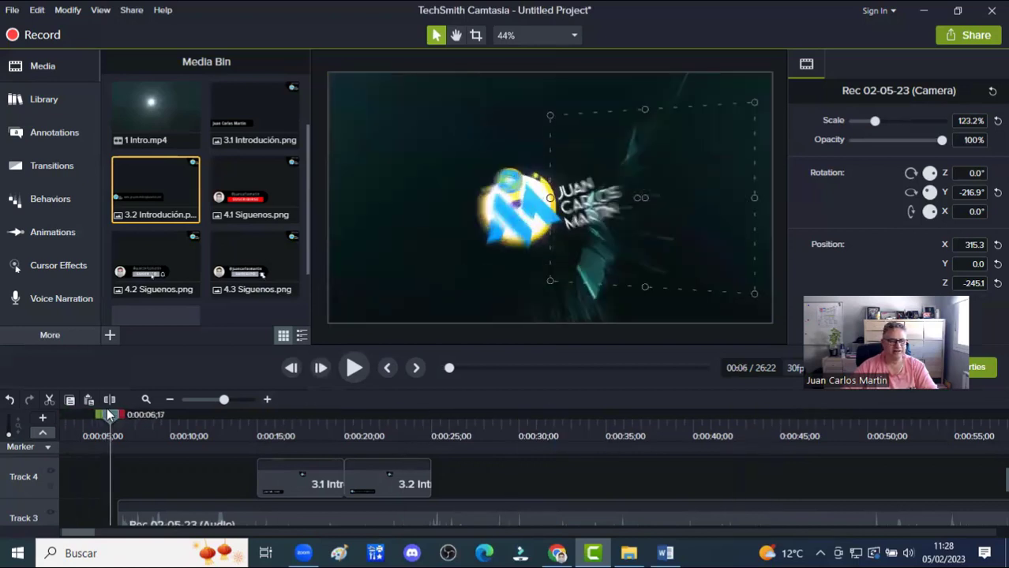
left_click_drag(277, 474, 192, 481)
left_click_drag(394, 494, 275, 484)
Play up to the 3.1 Introdución image and enlarge it to about 107% so that it fills the canvas
left_click(353, 369)
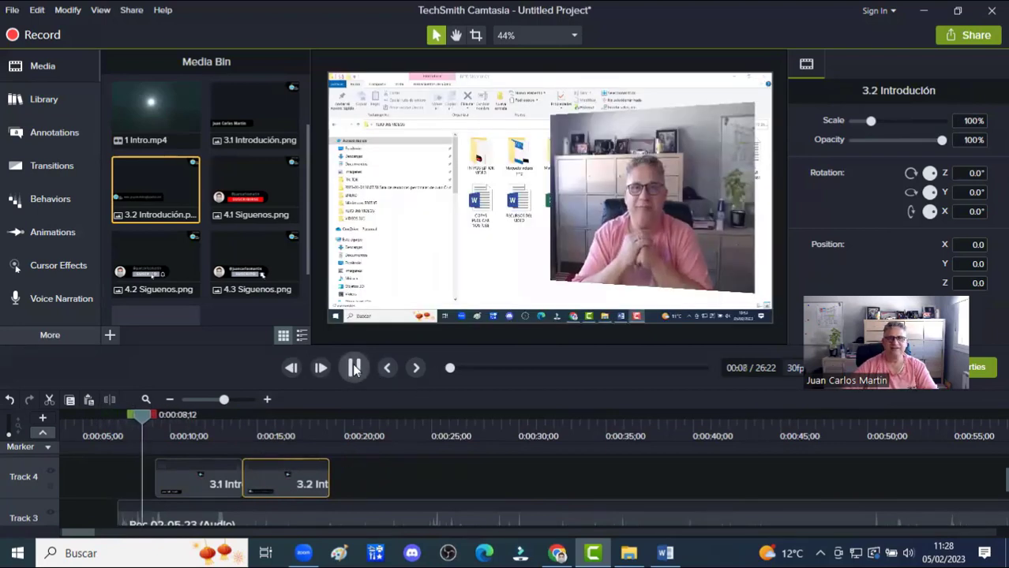
left_click(352, 369)
left_click(353, 368)
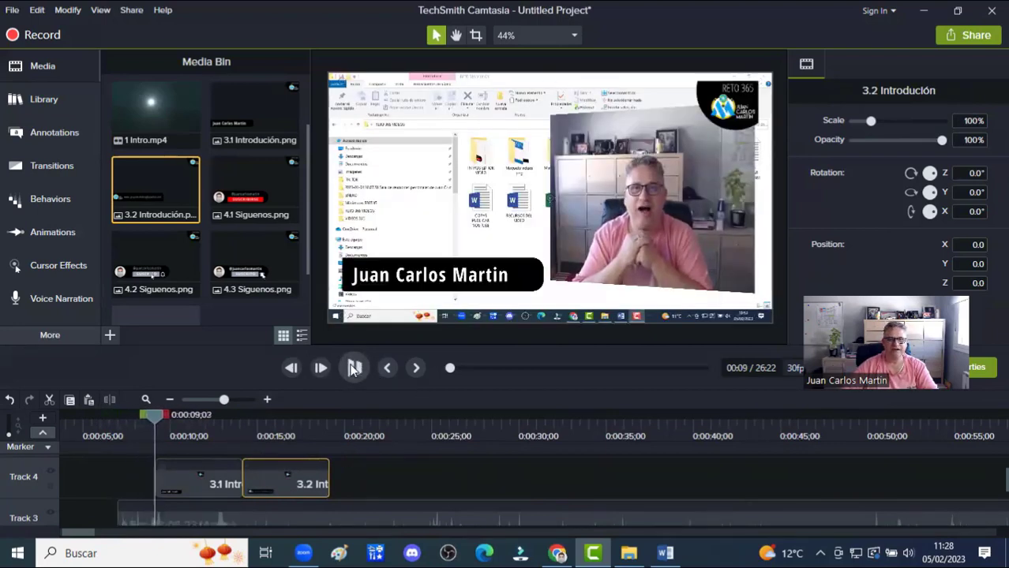
left_click(353, 368)
left_click(427, 233)
left_click_drag(417, 254, 403, 263)
left_click_drag(745, 86, 772, 73)
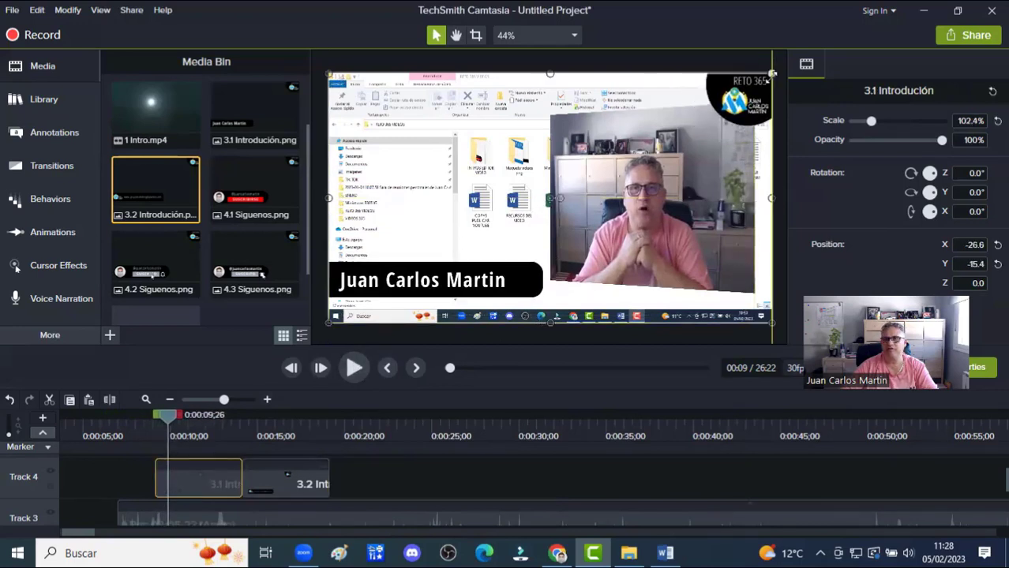
Play on to the 3.2 Introdución image and enlarge it to about 107% so that it fills the canvas
left_click(354, 368)
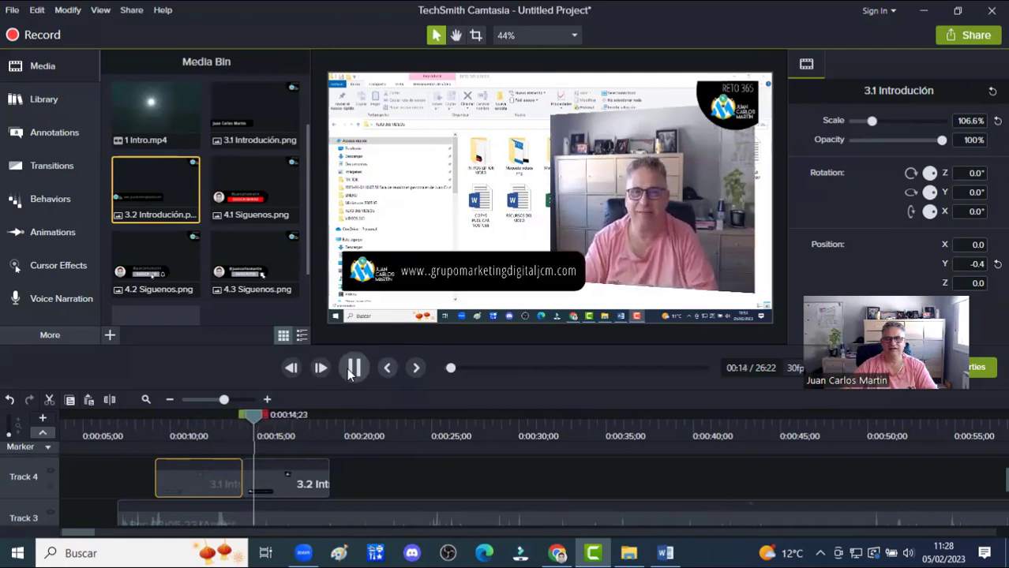
left_click(351, 369)
left_click(405, 256)
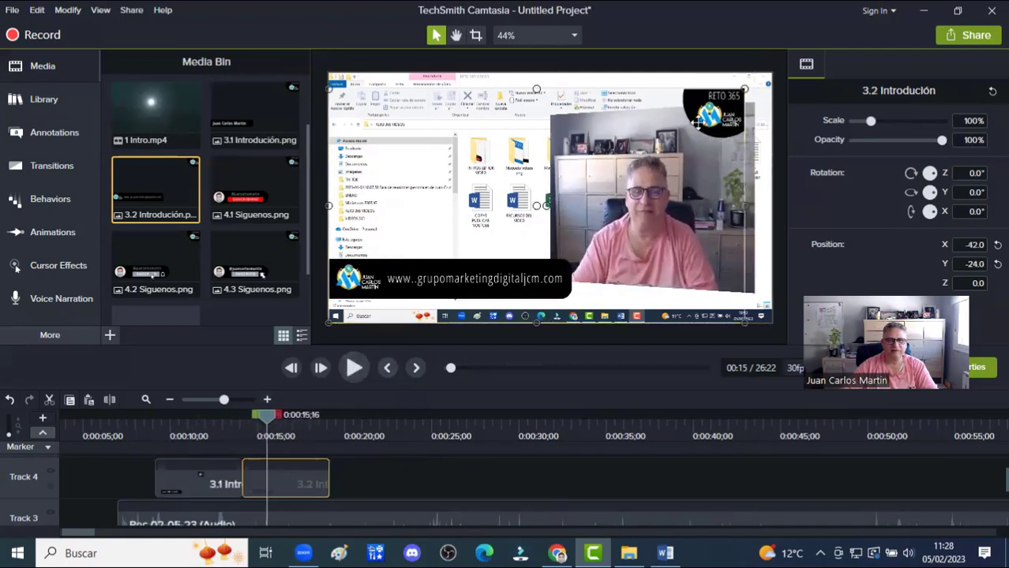
left_click_drag(745, 85, 771, 73)
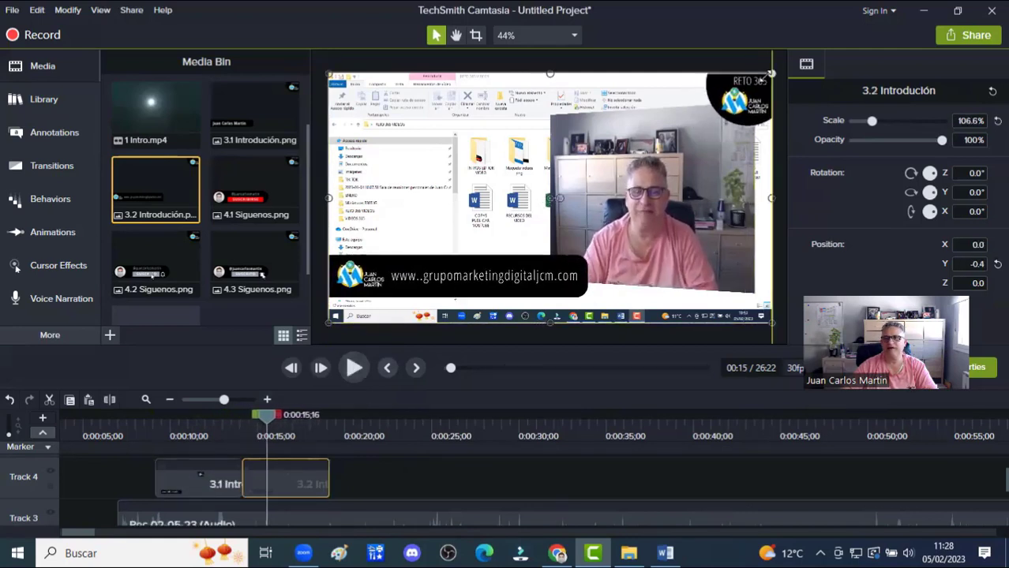
left_click(353, 369)
left_click(353, 368)
Add Page turn transitions at the start, junction and end of the two introduction images on Track 4, and play them back
left_click(52, 166)
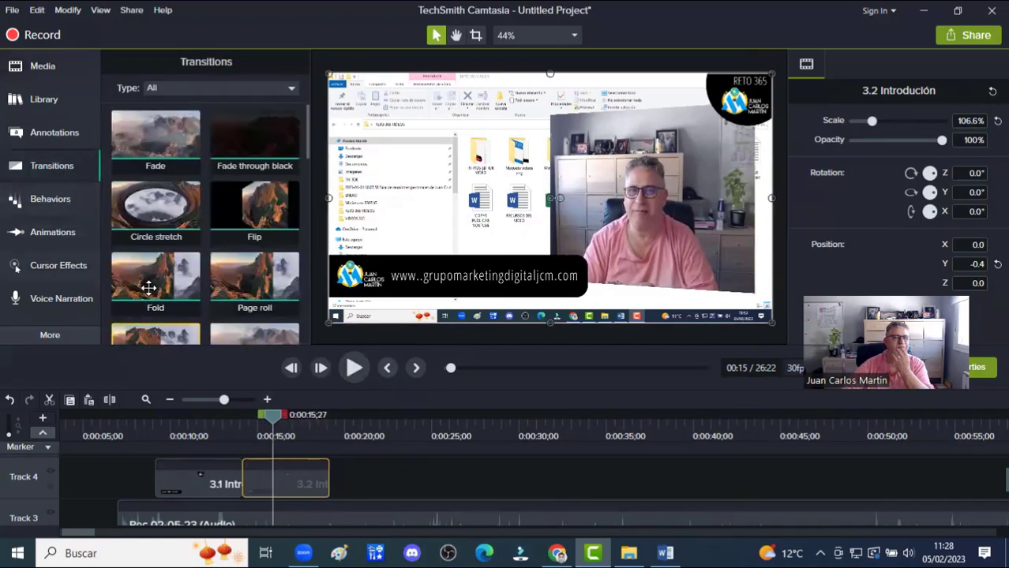
scroll(151, 267, "down", 1)
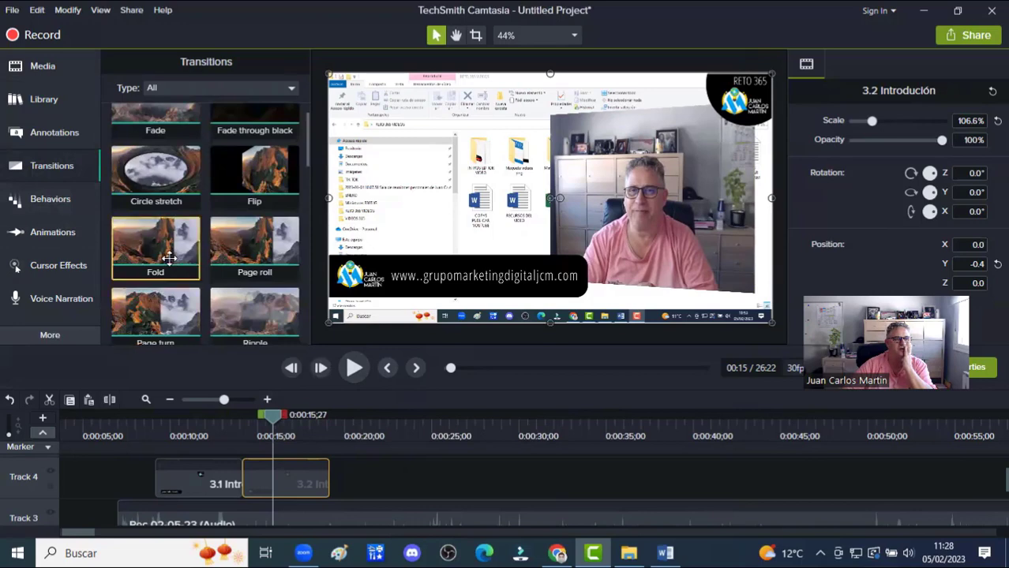
mouse_move(158, 324)
left_mouse_down()
mouse_move(162, 483)
mouse_move(243, 416)
mouse_move(250, 483)
left_mouse_up()
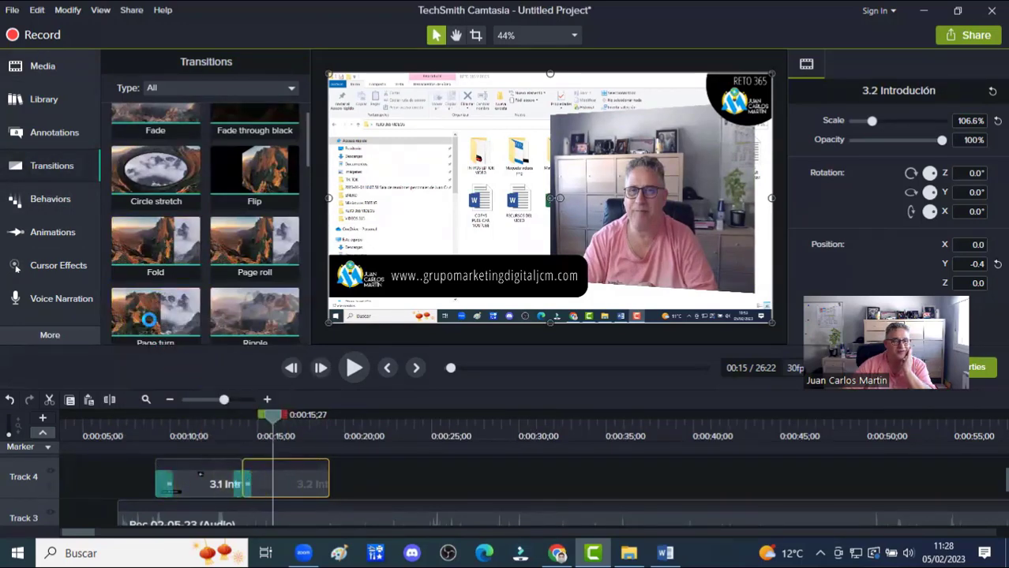
left_click_drag(213, 341, 313, 482)
left_click_drag(289, 436, 127, 416)
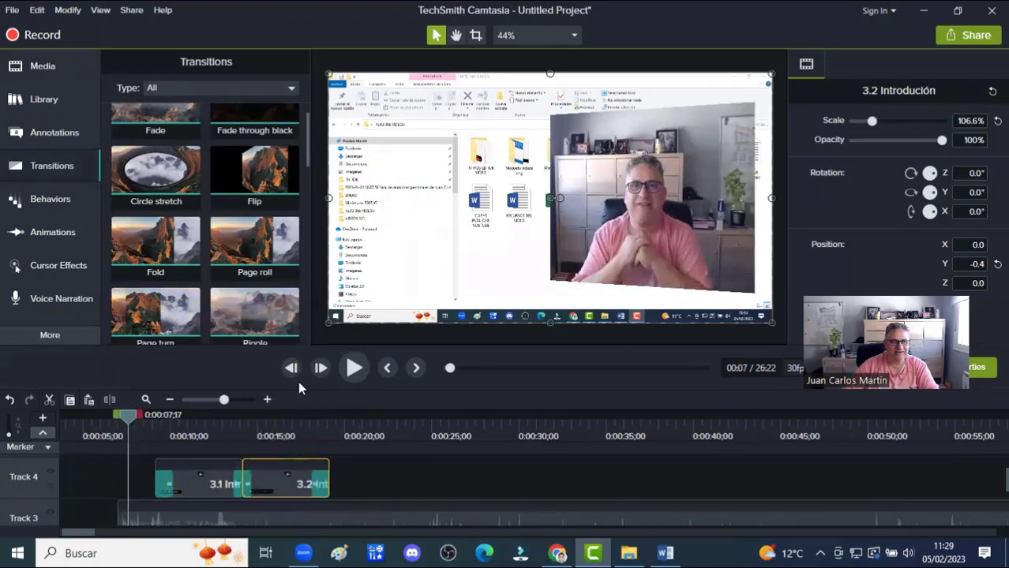
left_click(345, 368)
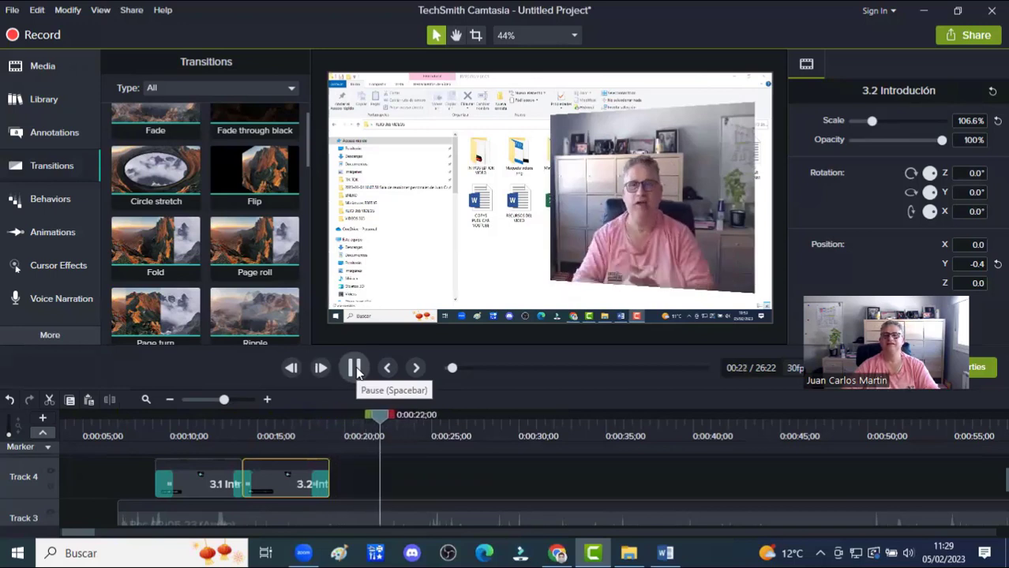
Skim the recording up to about 0:03:05 to find where the screen content changes from the document to the folder window
left_click(170, 400)
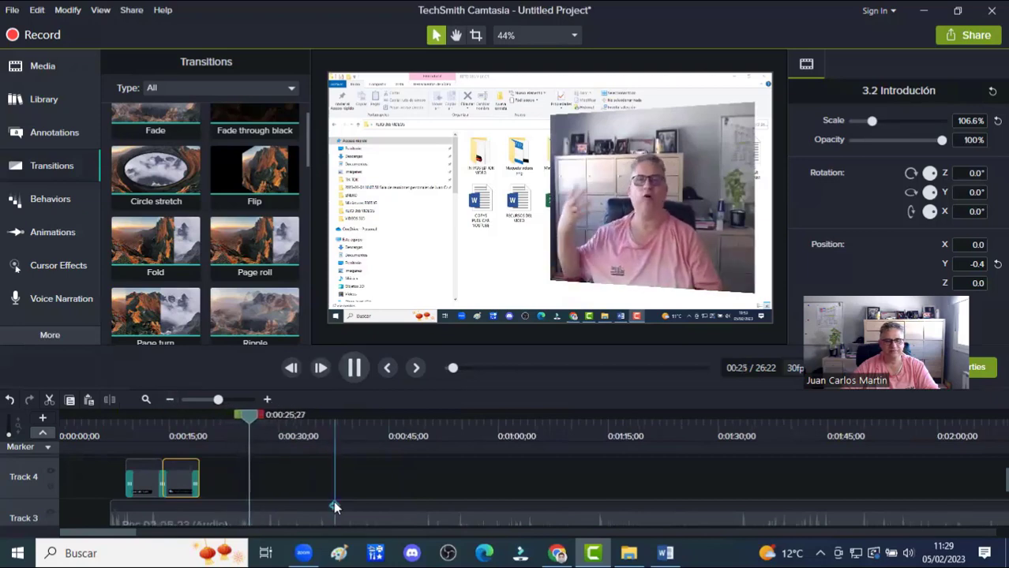
scroll(333, 500, "down", 2)
left_click_drag(318, 430, 652, 432)
left_click_drag(734, 442, 834, 447)
left_click(353, 368)
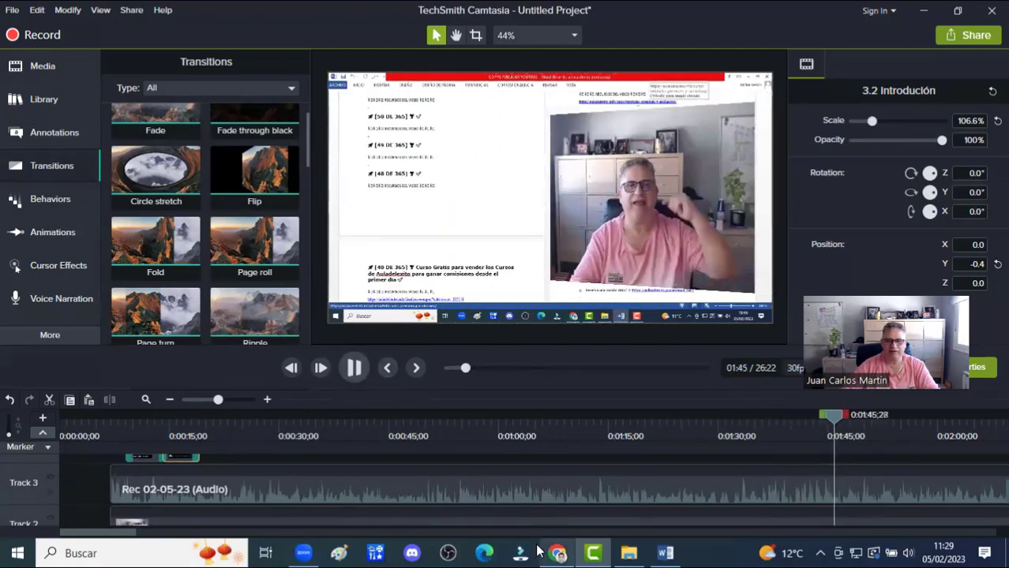
left_click_drag(131, 537, 156, 533)
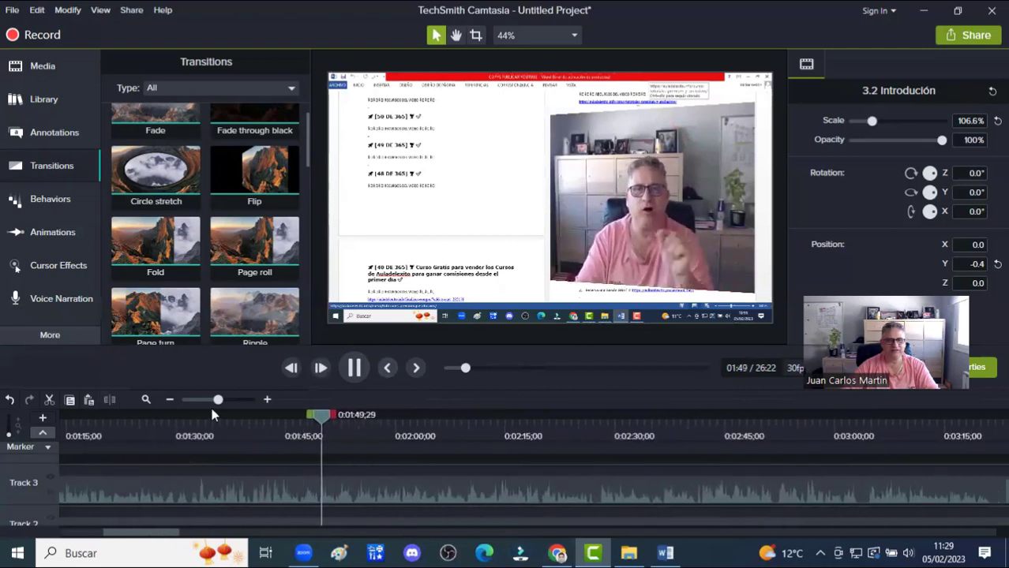
left_click(430, 416)
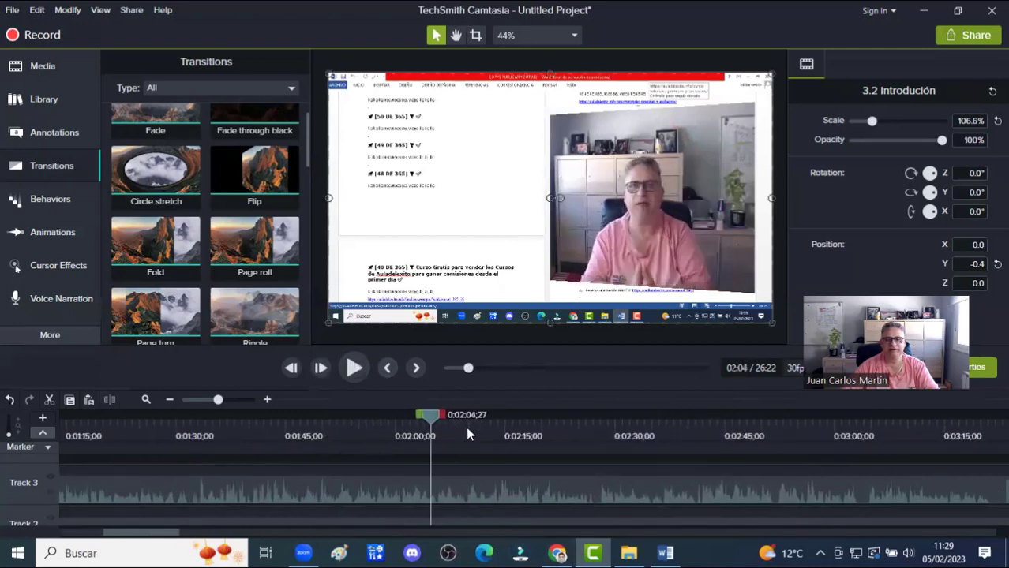
left_click_drag(586, 449, 763, 465)
key("space")
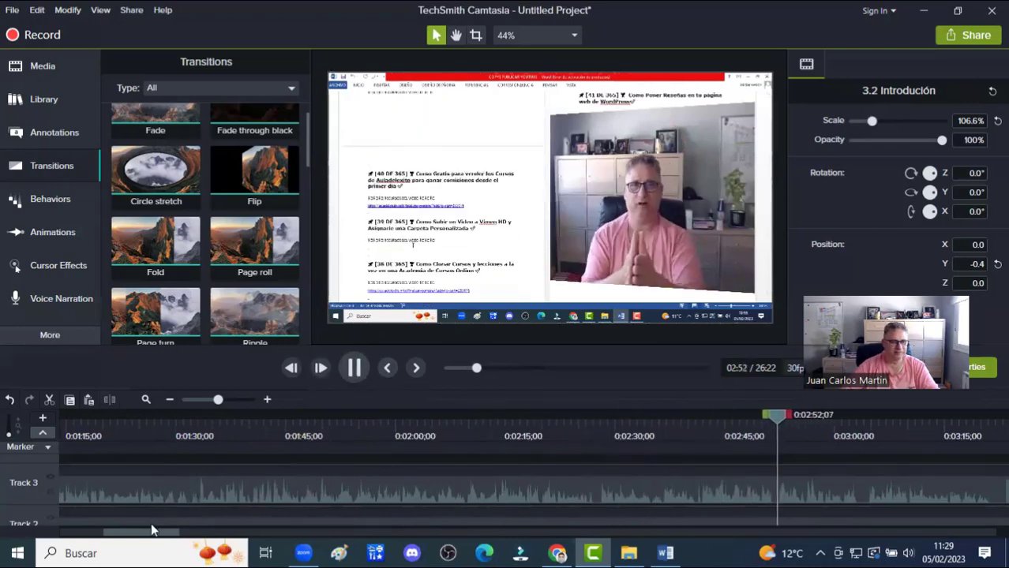
left_click(170, 400)
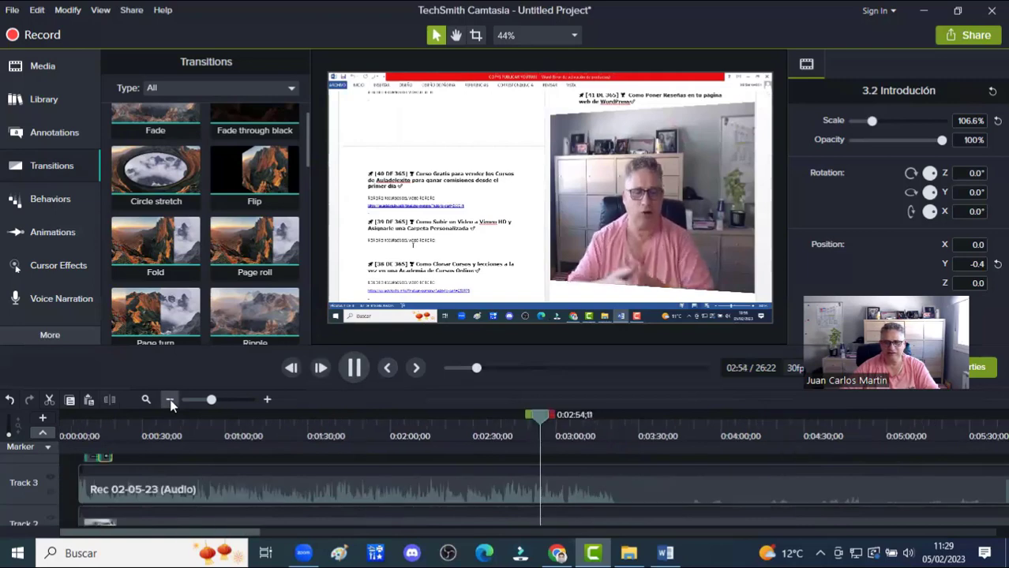
left_click(353, 367)
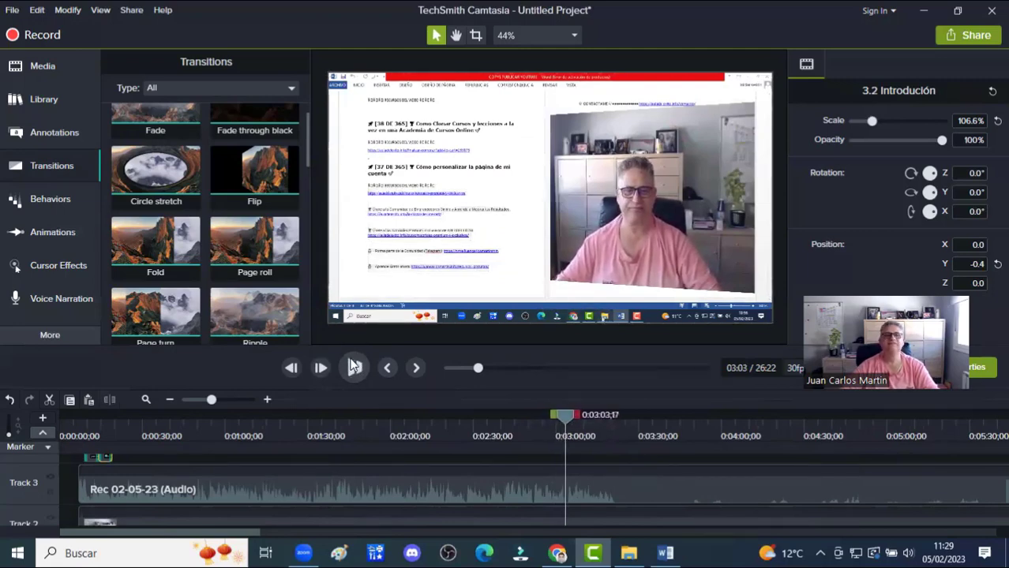
left_click(354, 368)
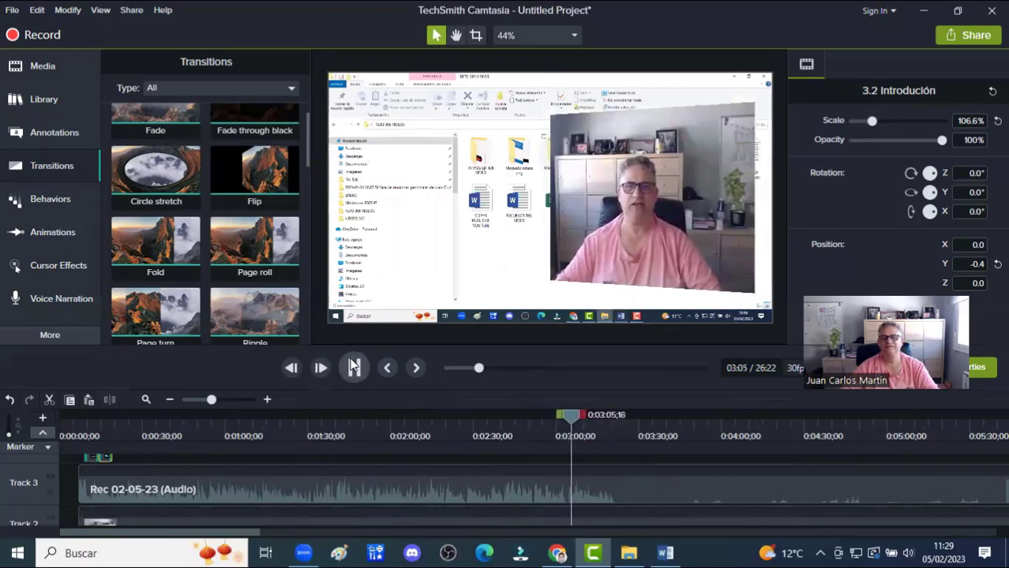
Split the camera clip on Track 2 at 0:03:03;18
left_click_drag(576, 415, 565, 419)
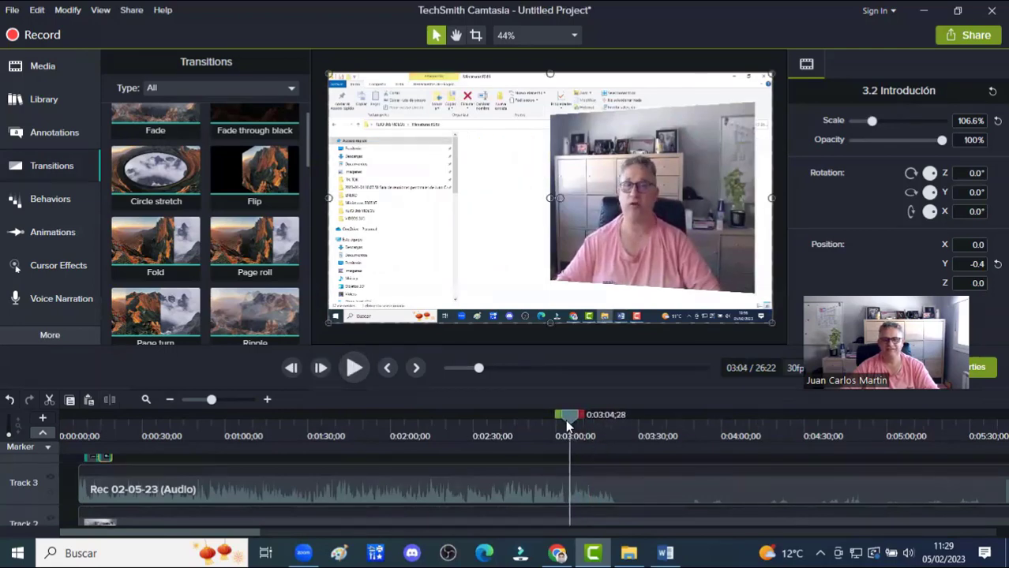
left_click(590, 270)
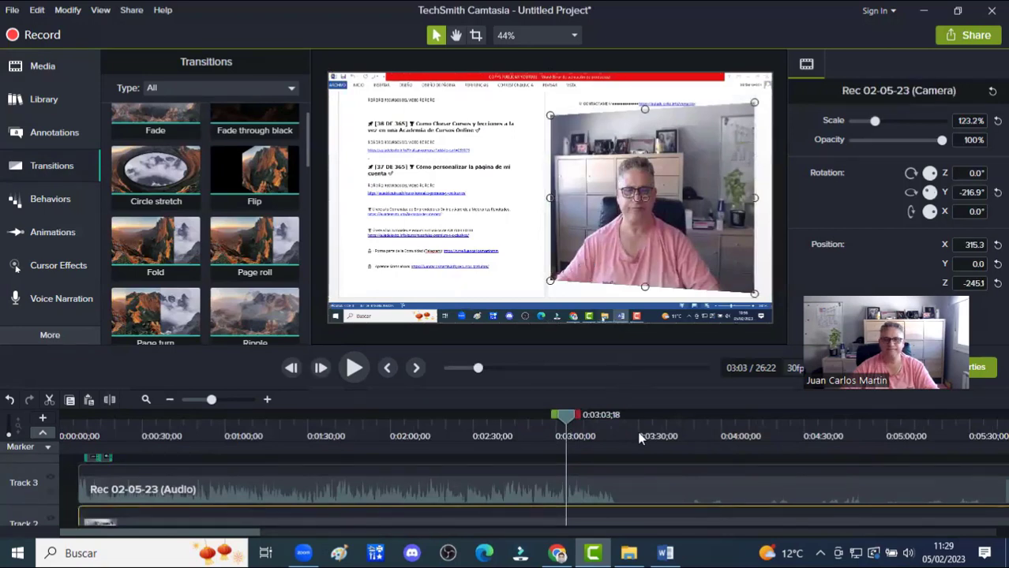
scroll(580, 513, "down", 1)
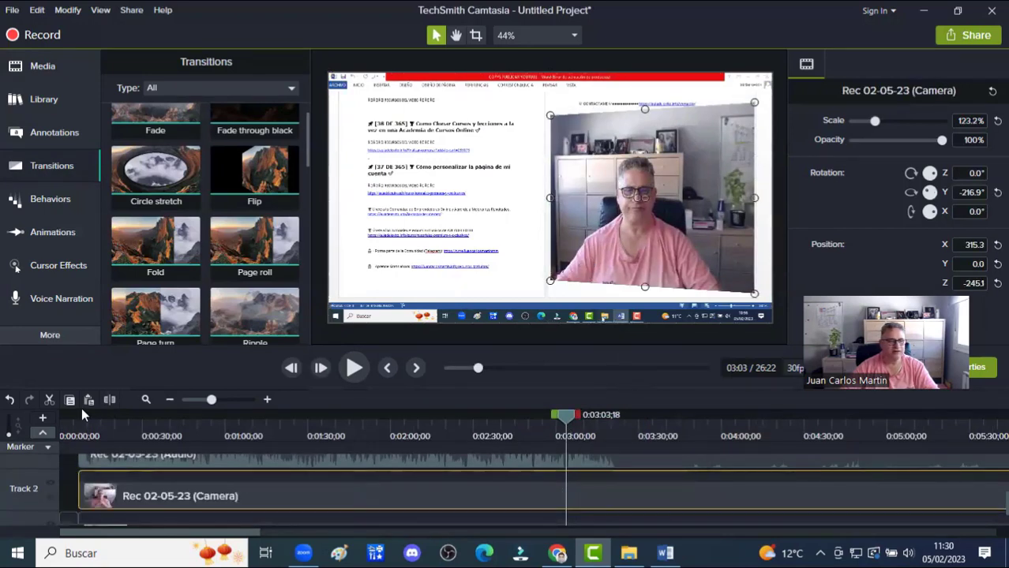
left_click(109, 399)
Set the second camera part's Y rotation to 0°, shrink it to about 56% and place it in the canvas's lower-right corner
left_click(661, 218)
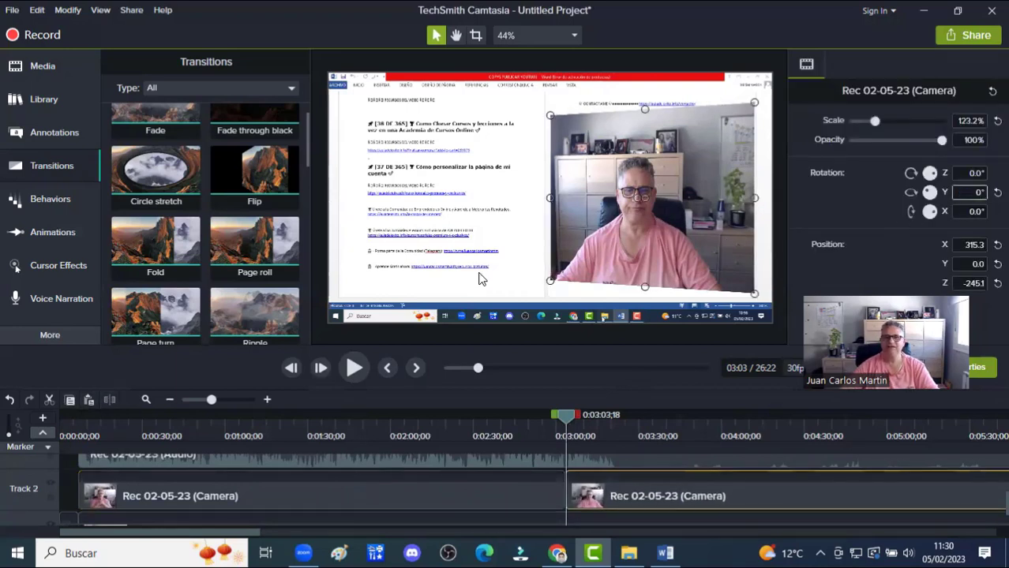
left_click(480, 487)
left_click(752, 128)
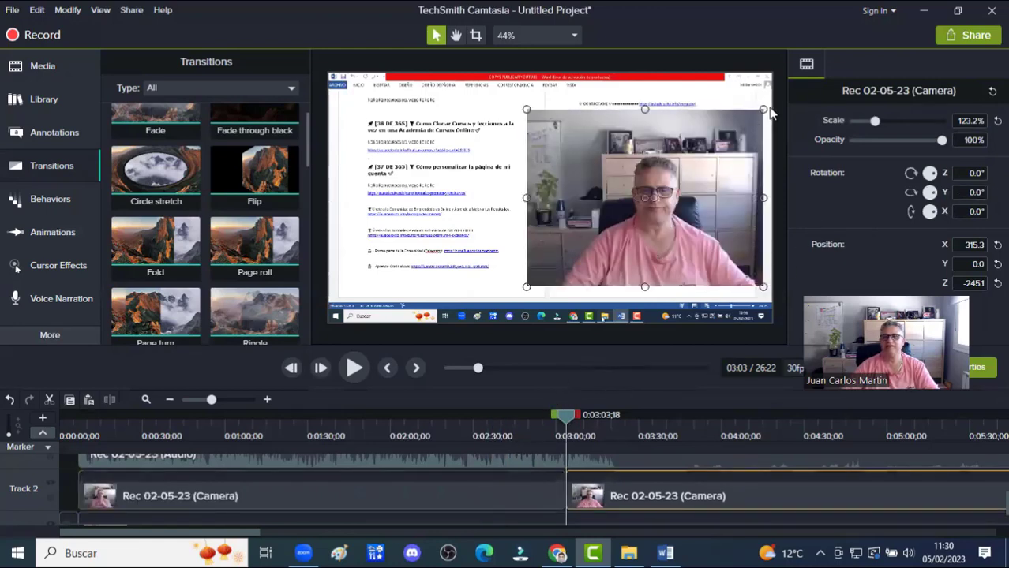
left_click_drag(757, 115, 633, 207)
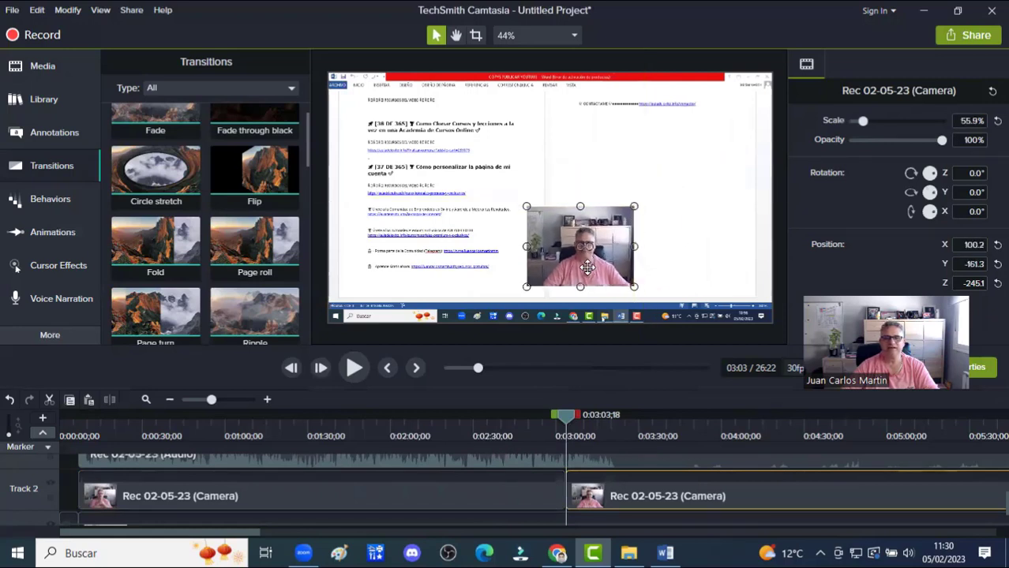
left_click_drag(646, 266, 723, 299)
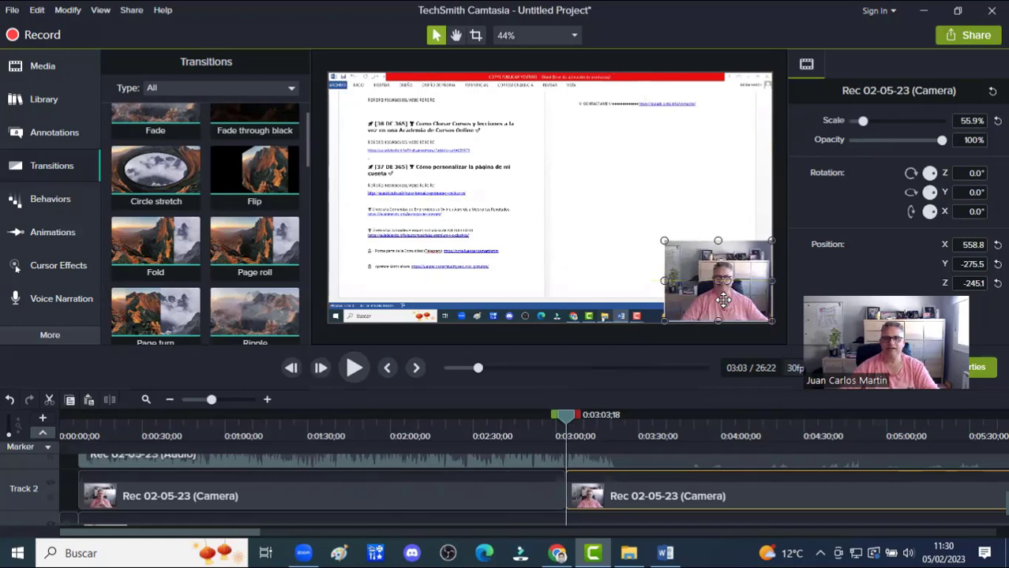
Add a Circle stretch transition between the two camera parts on Track 2 and play across the junction
left_click_drag(569, 417, 537, 415)
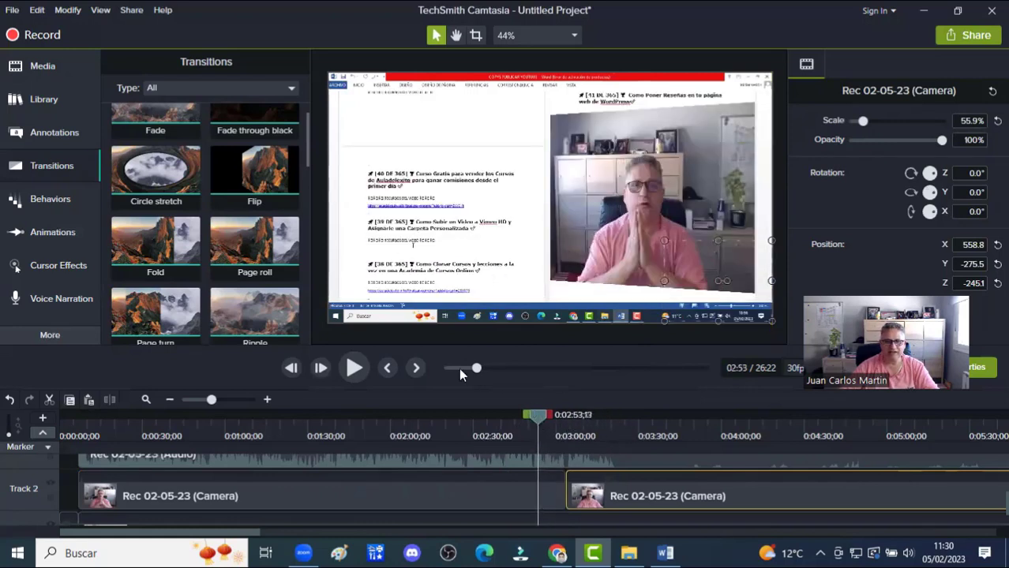
left_click(355, 370)
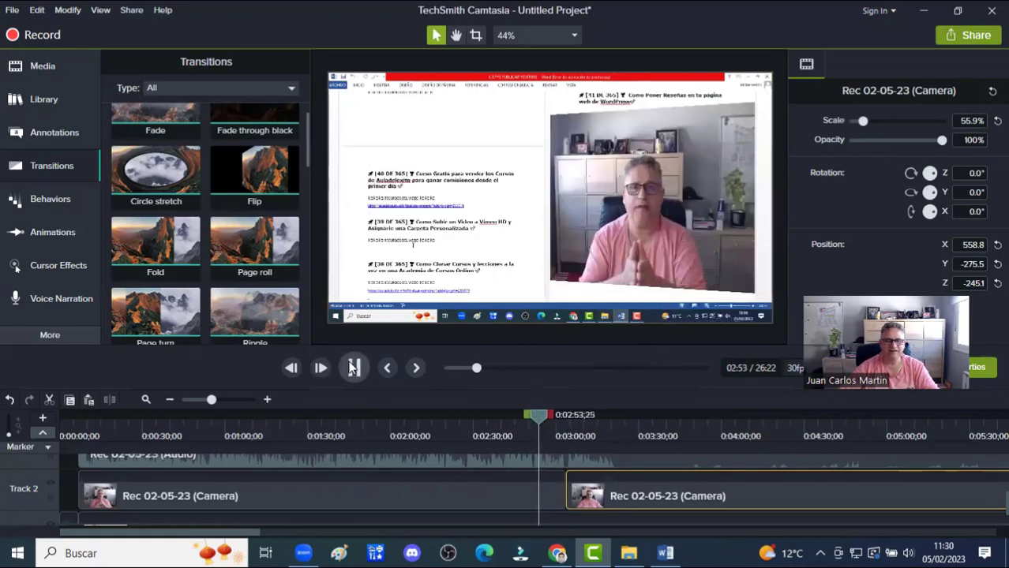
left_click(352, 369)
left_click_drag(169, 185, 568, 486)
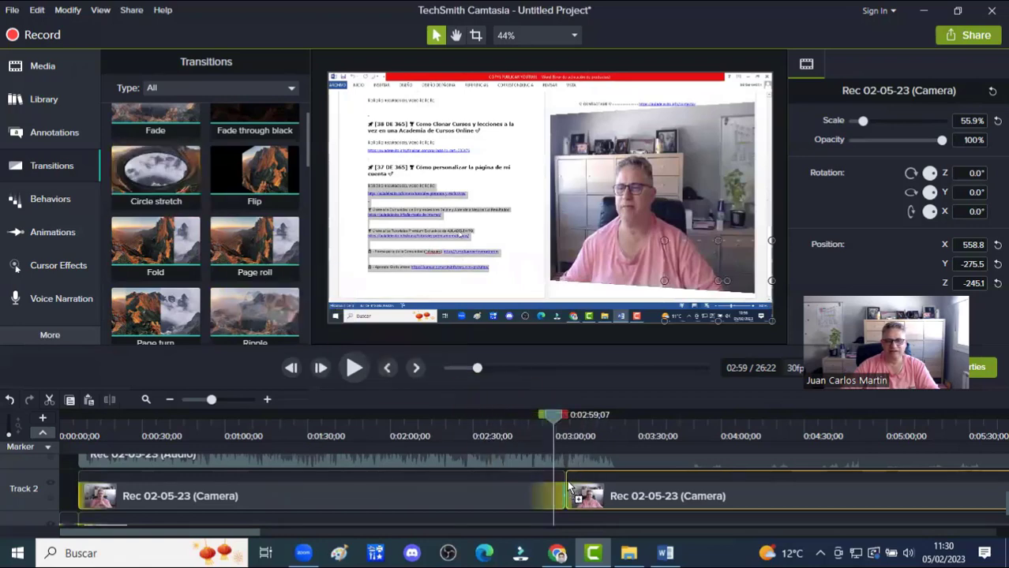
left_click(353, 369)
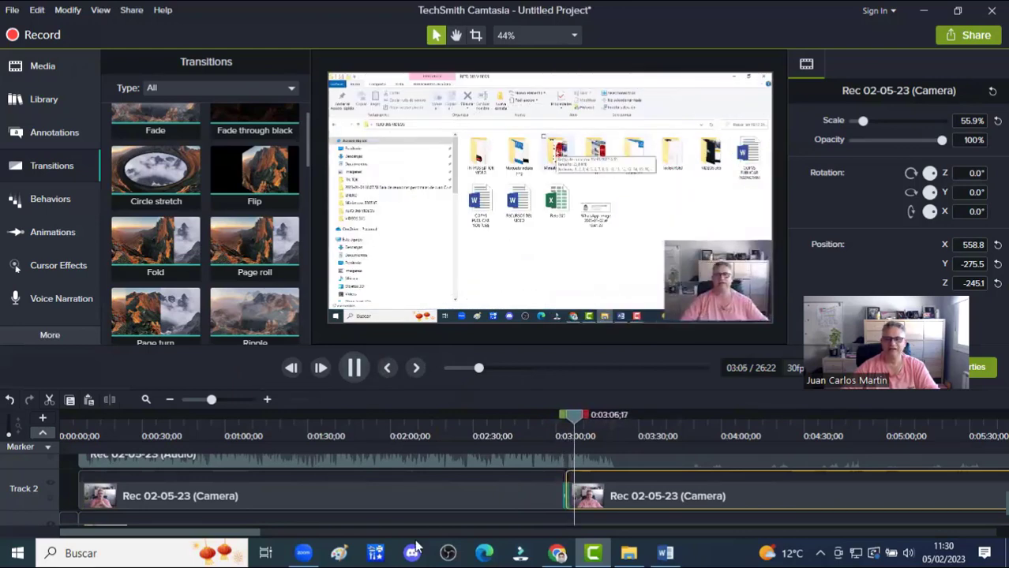
left_click_drag(191, 537, 206, 532)
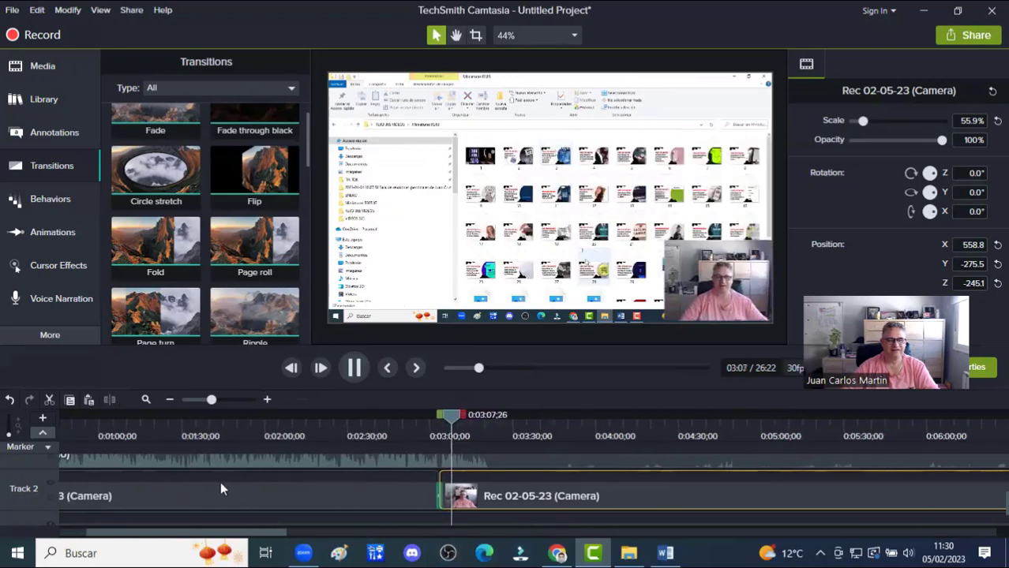
left_click(355, 367)
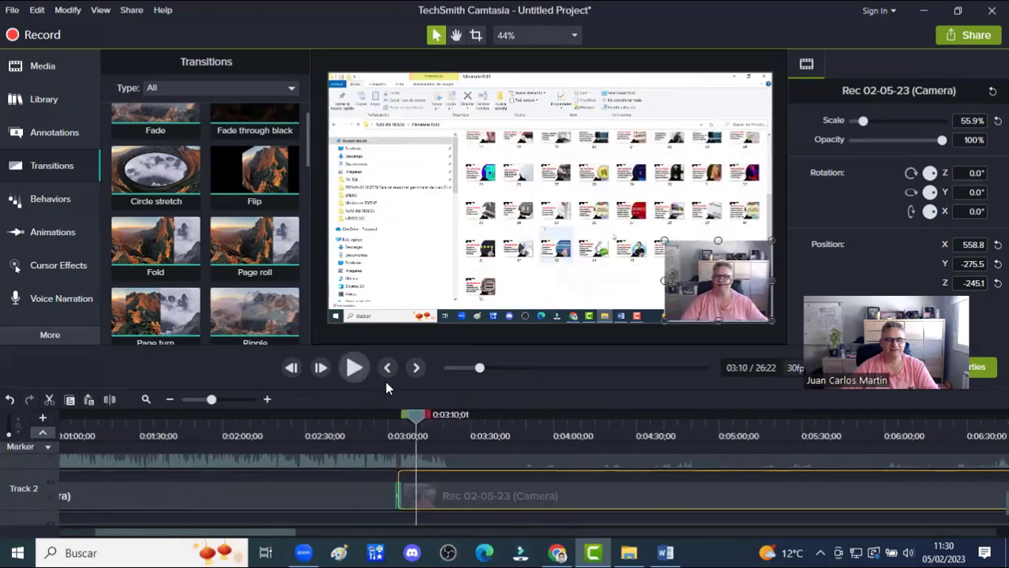
Cut the section from 0:03:04;04 to 0:09:12;20 out of the timeline
left_click_drag(412, 415, 401, 418)
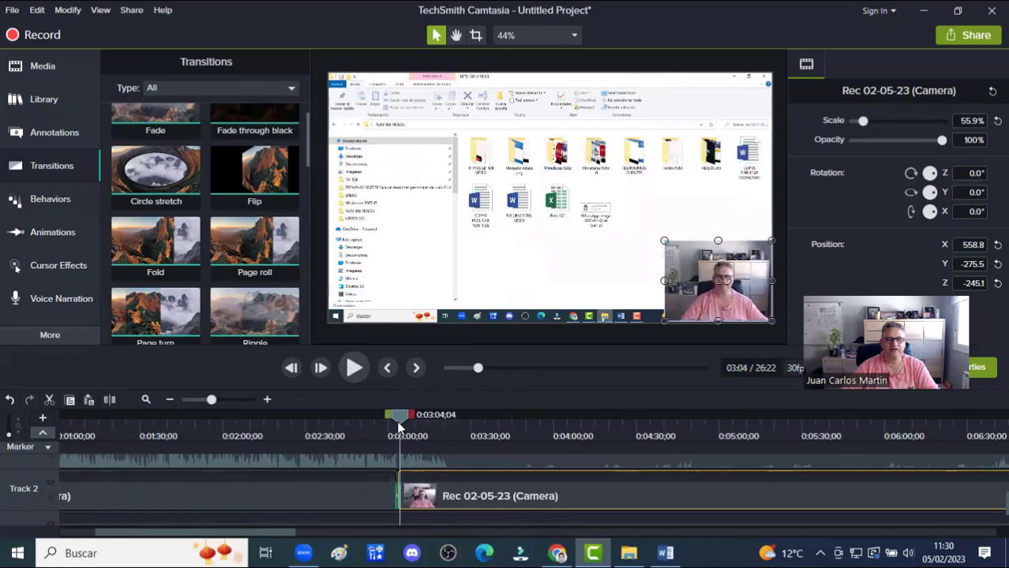
left_click(170, 401)
left_click_drag(269, 420, 664, 429)
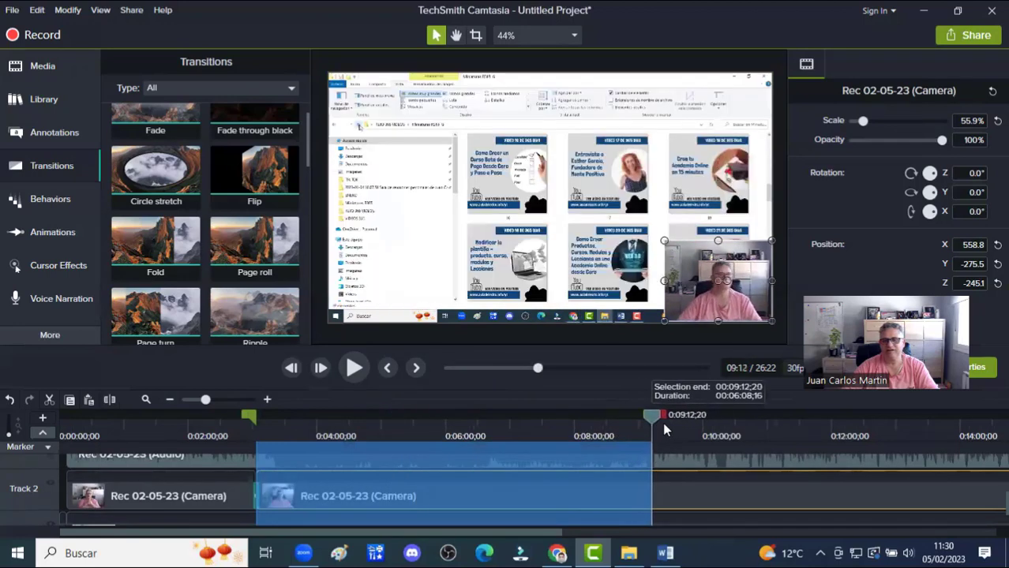
right_click(394, 497)
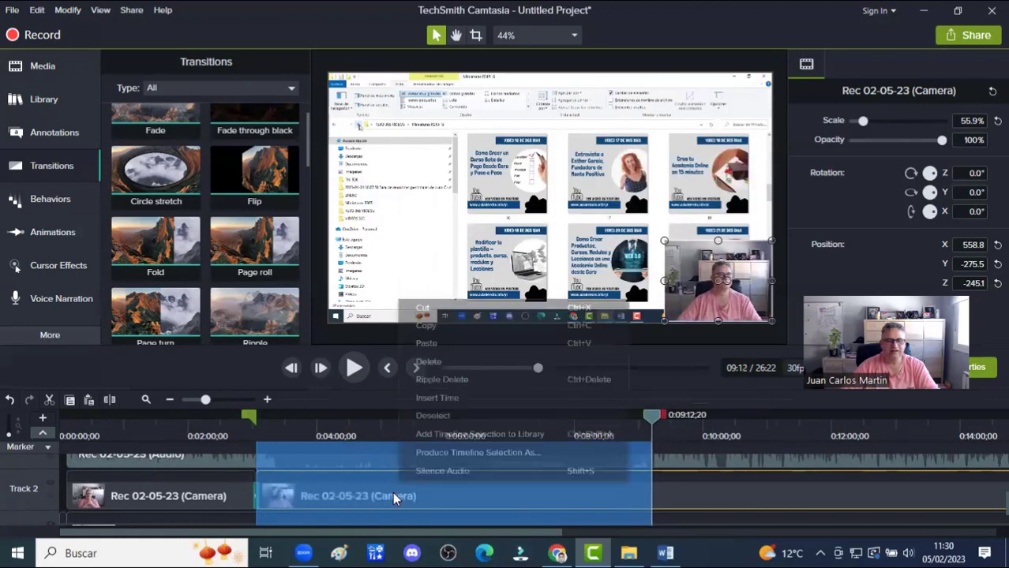
left_click(423, 309)
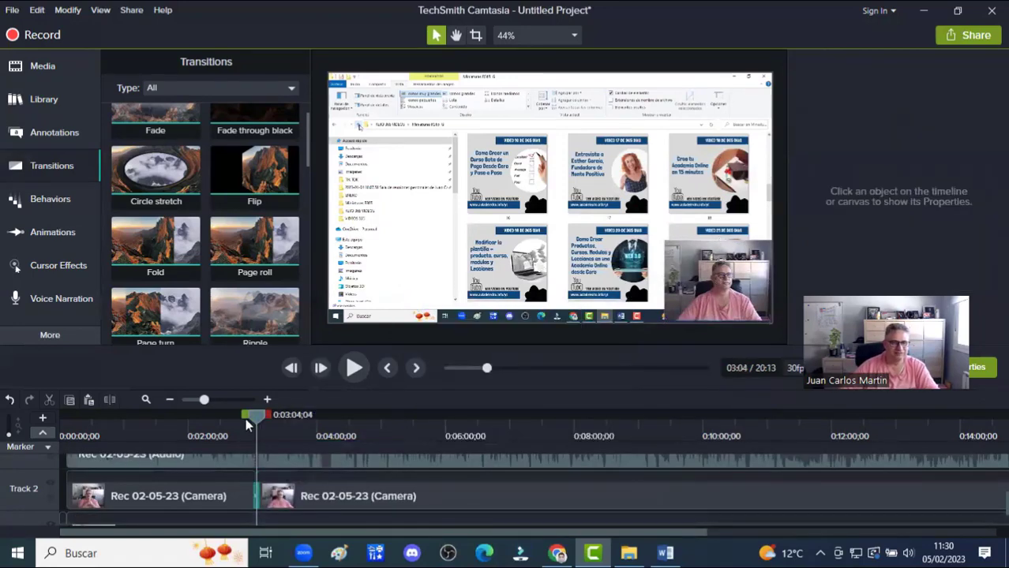
Play the timeline across the cut near 0:03:04 and again from about 0:04:04 to check the junctions
left_click_drag(250, 418, 241, 415)
left_click(350, 369)
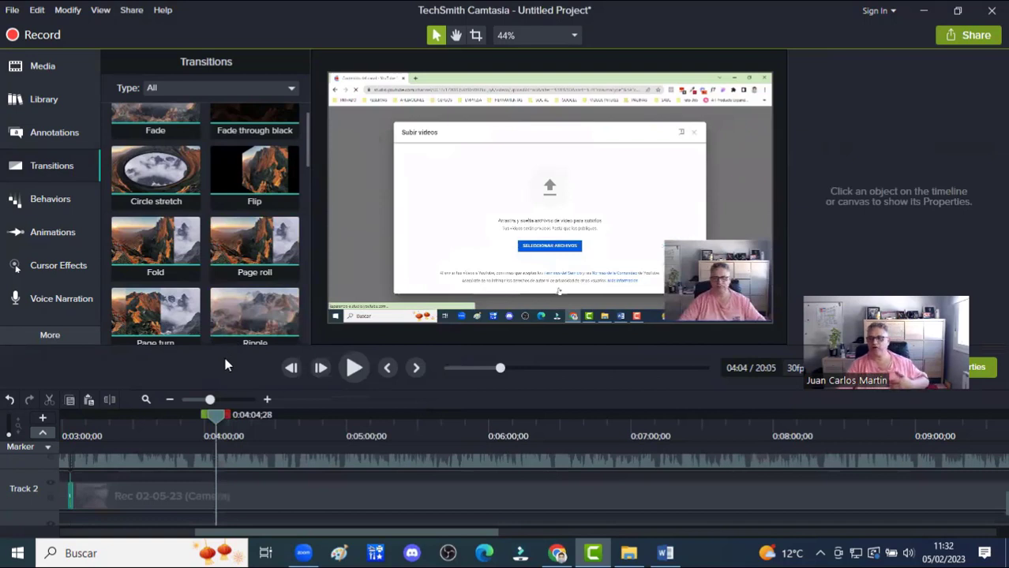
left_click(351, 370)
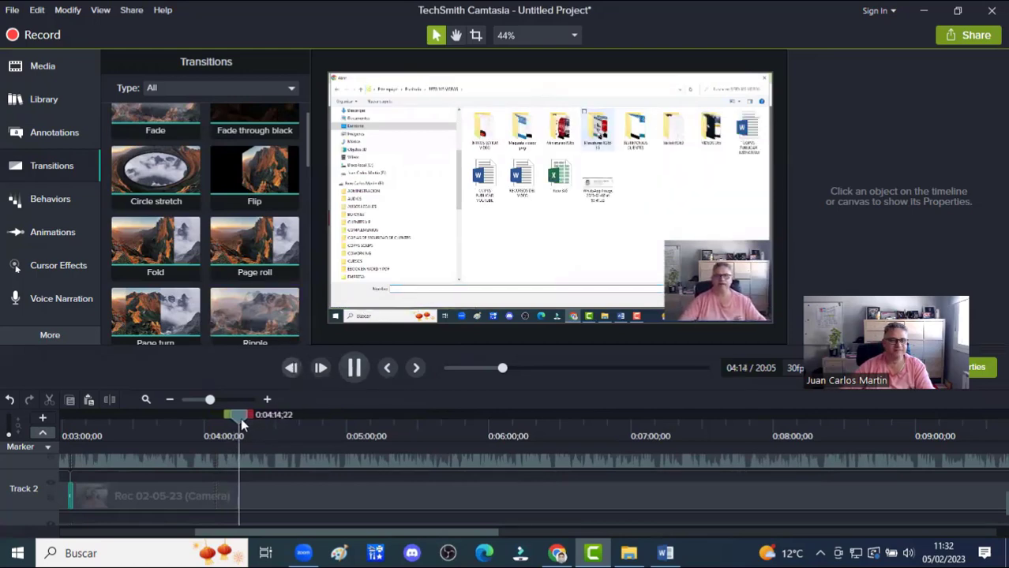
Scrub through the rest of the recording from 0:04:14 to about 0:18:57, sampling its content up to the closing section
left_click_drag(241, 418, 725, 426)
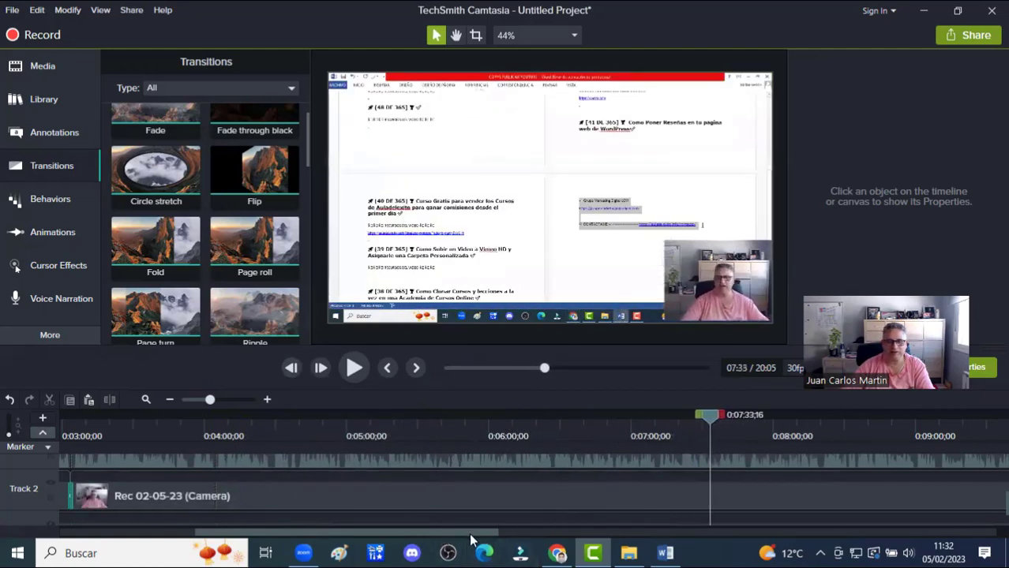
scroll(278, 456, "right", 6)
left_click_drag(352, 415, 590, 417)
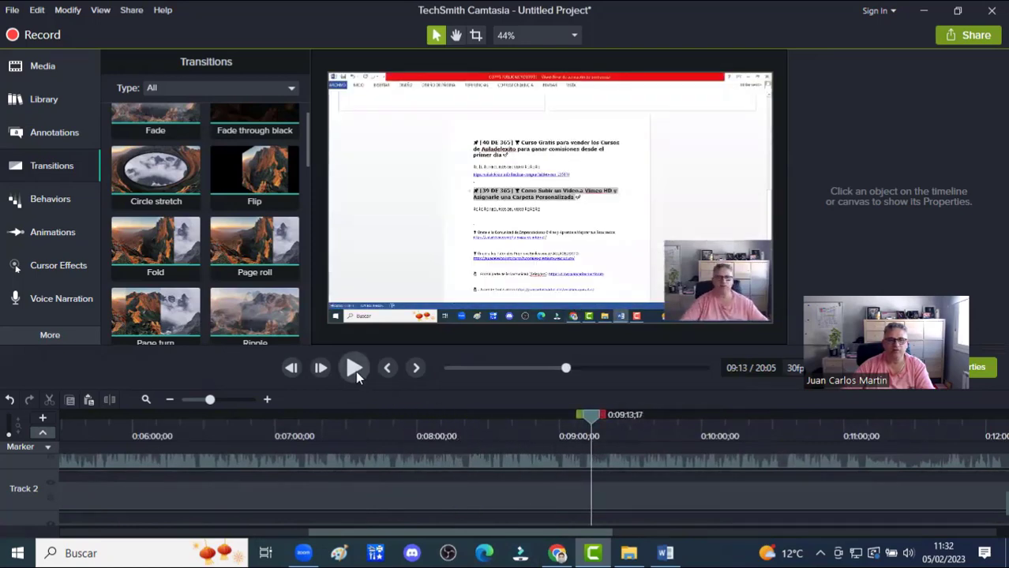
scroll(442, 490, "right", 5)
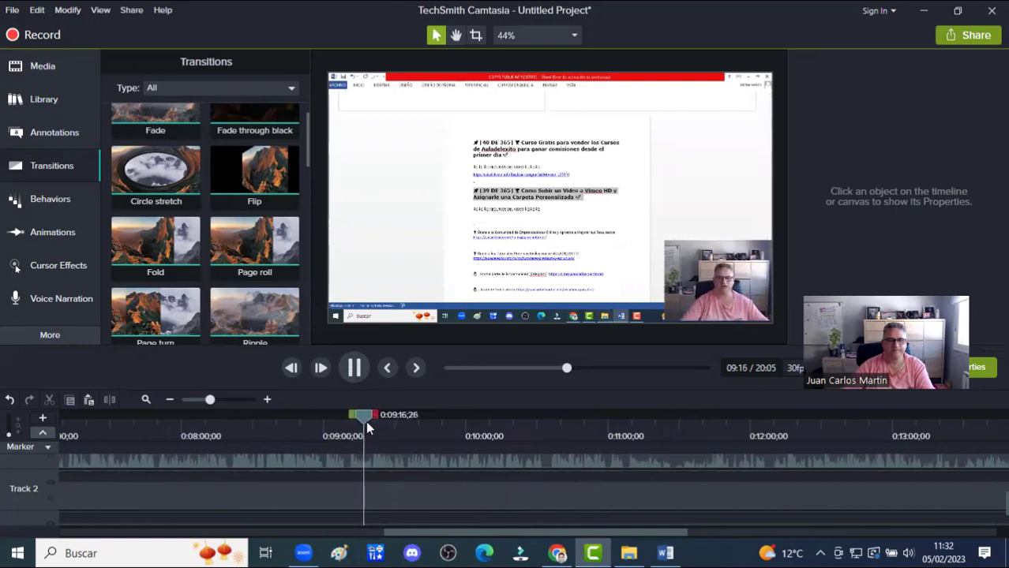
left_click_drag(365, 421, 730, 414)
left_click_drag(588, 534, 736, 545)
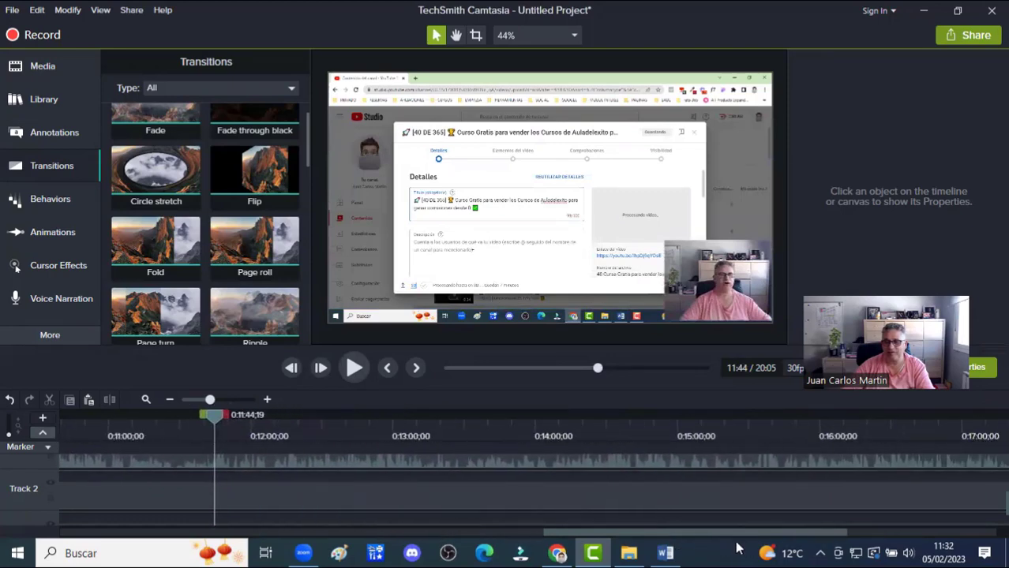
left_click_drag(212, 411, 775, 473)
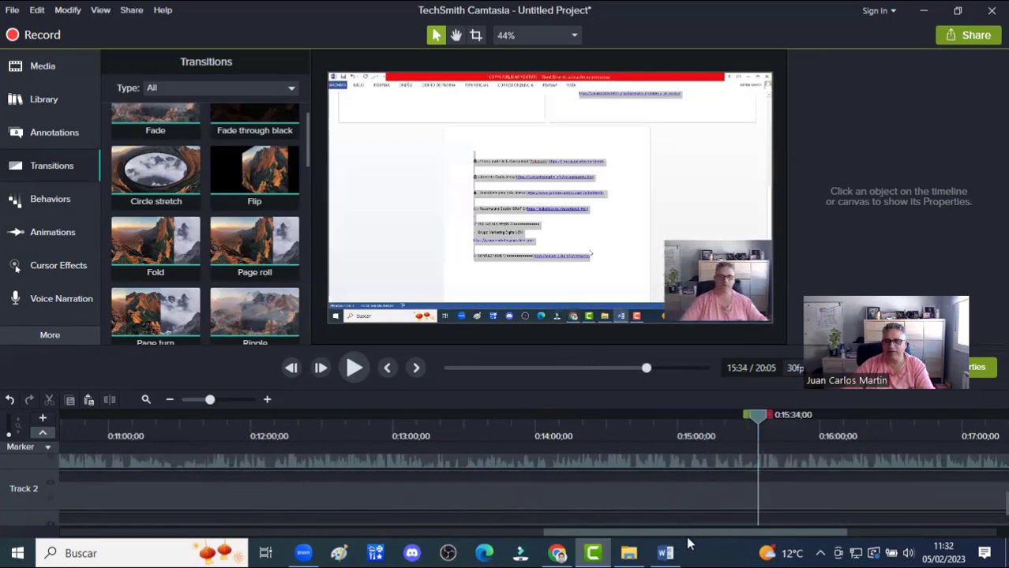
left_click_drag(686, 533, 853, 546)
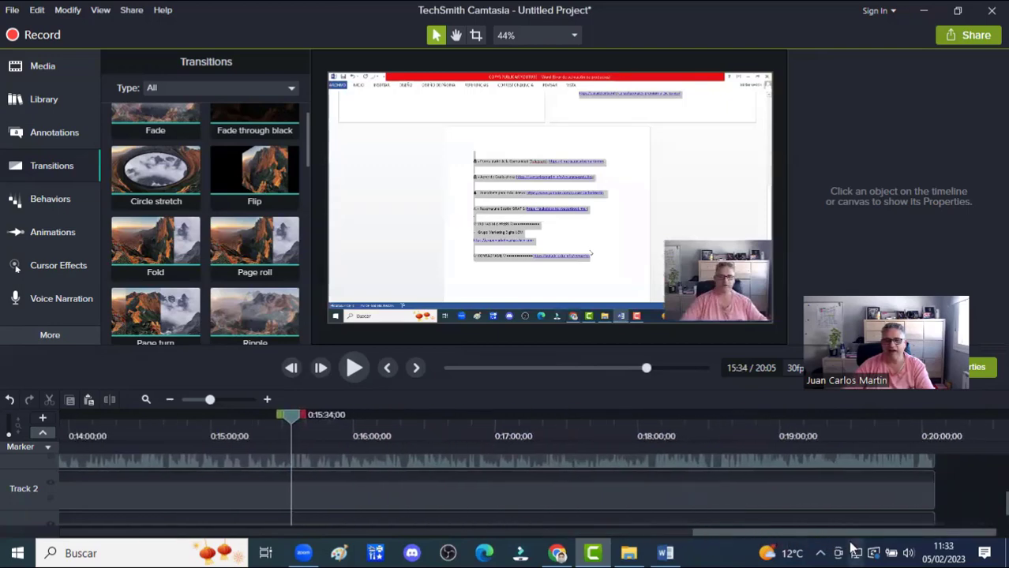
left_click_drag(294, 423, 474, 418)
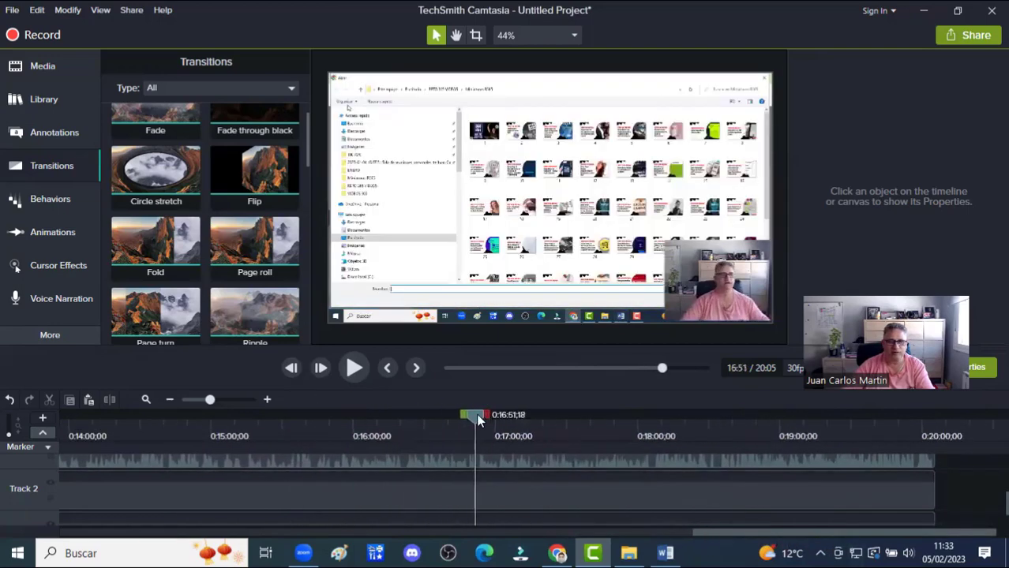
left_click(354, 370)
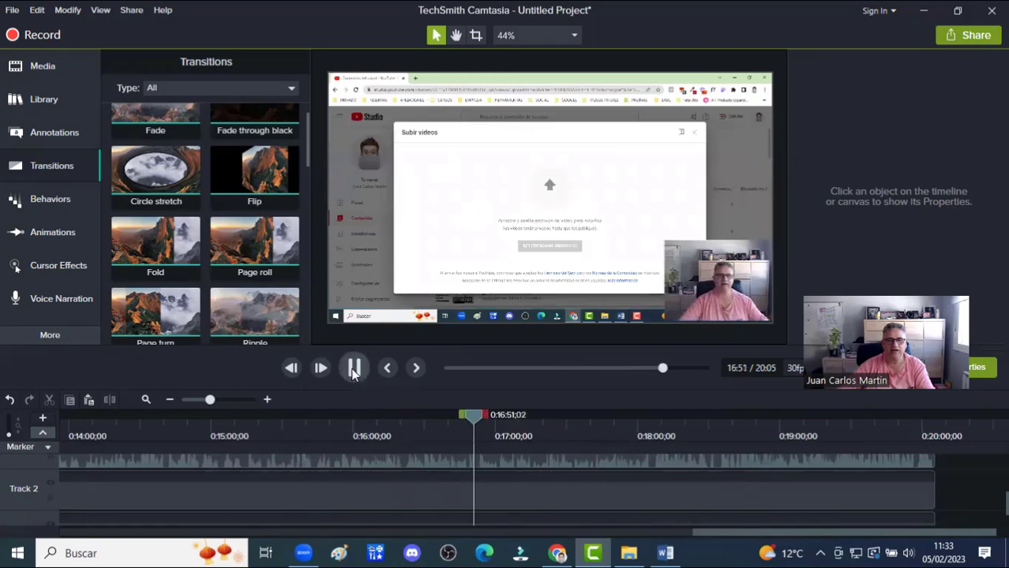
left_click_drag(559, 411, 777, 411)
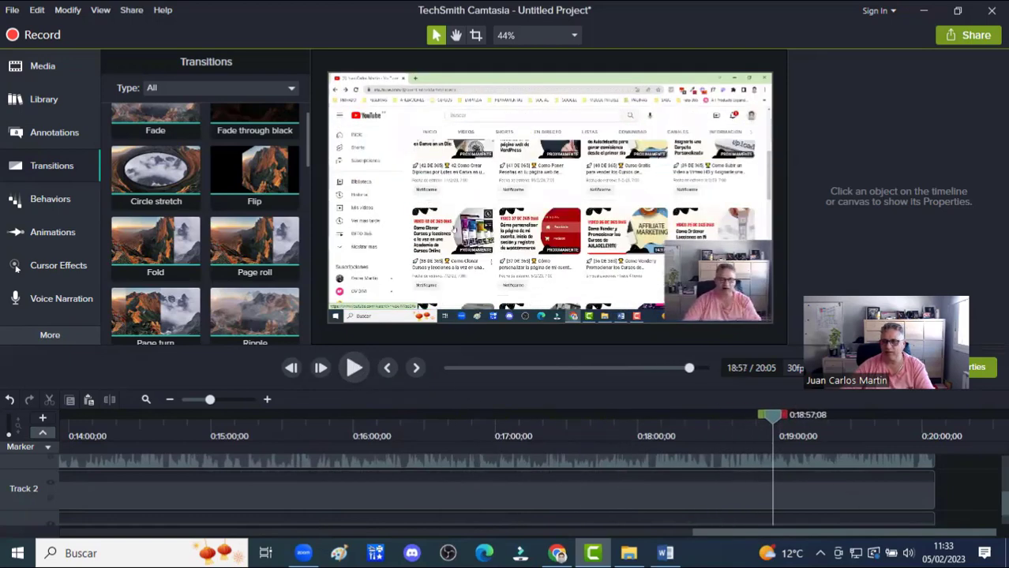
Place 4.1 Siguenos.png on Track 4 at 0:19:26;10 and 4.2 Siguenos.png directly after it
scroll(495, 489, "up", 3)
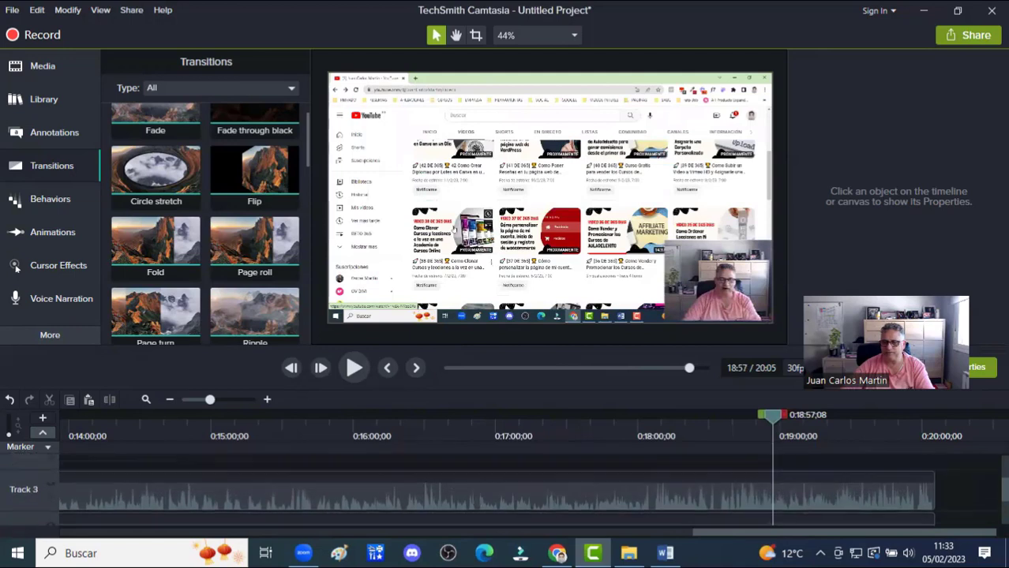
left_click(355, 367)
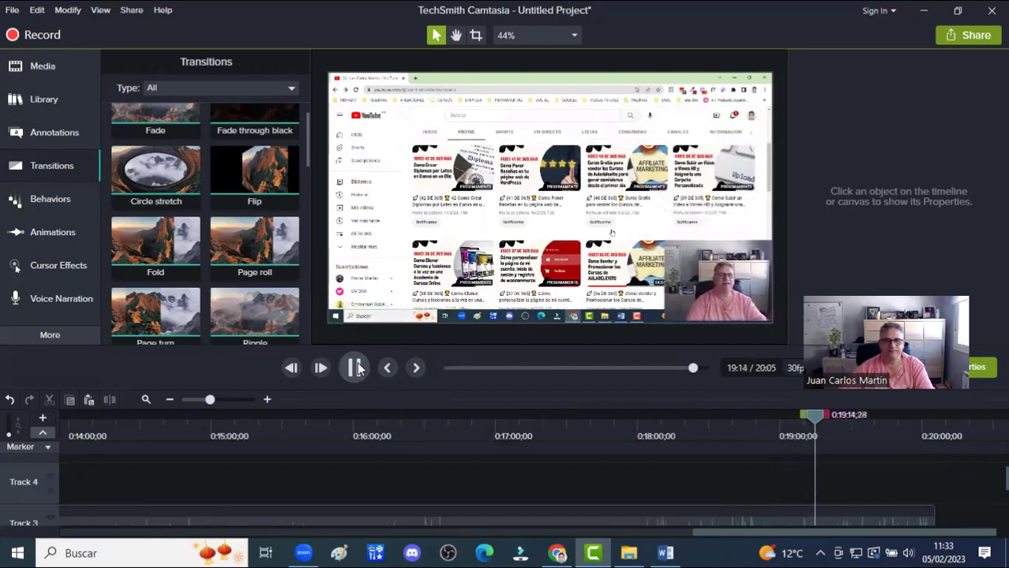
scroll(505, 489, "down", 1)
scroll(505, 490, "up", 1)
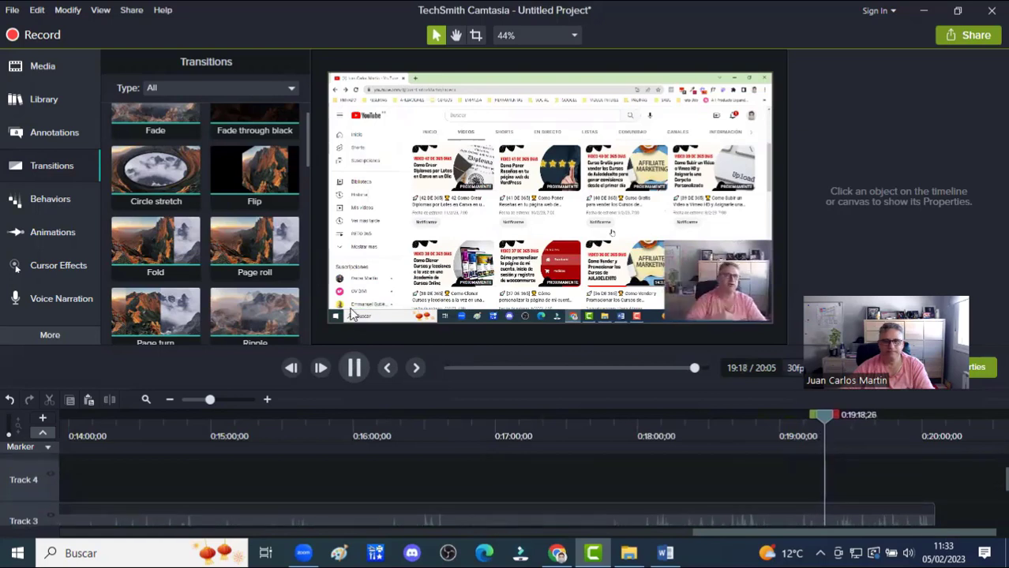
left_click(353, 369)
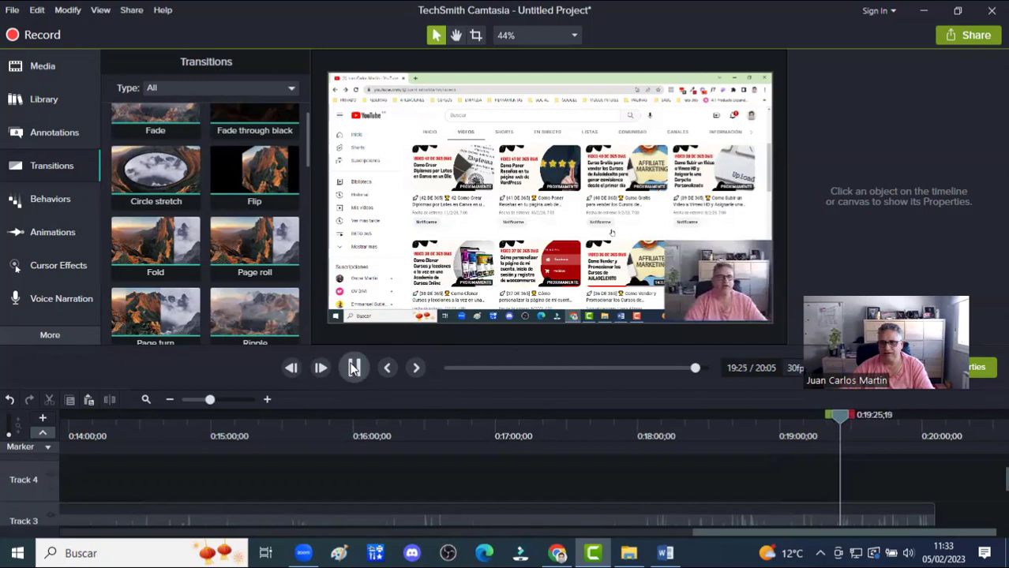
left_click(349, 369)
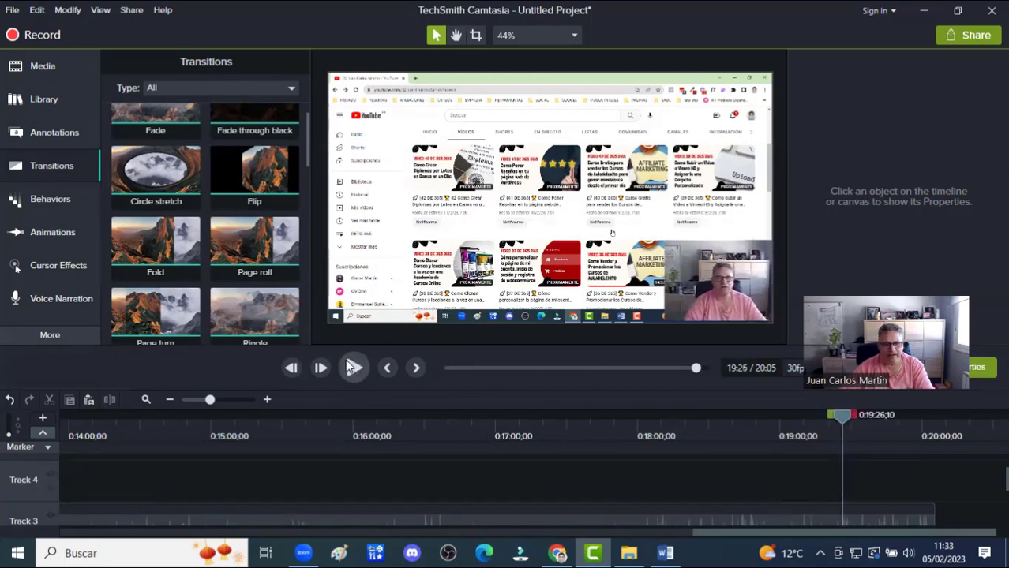
left_click(33, 71)
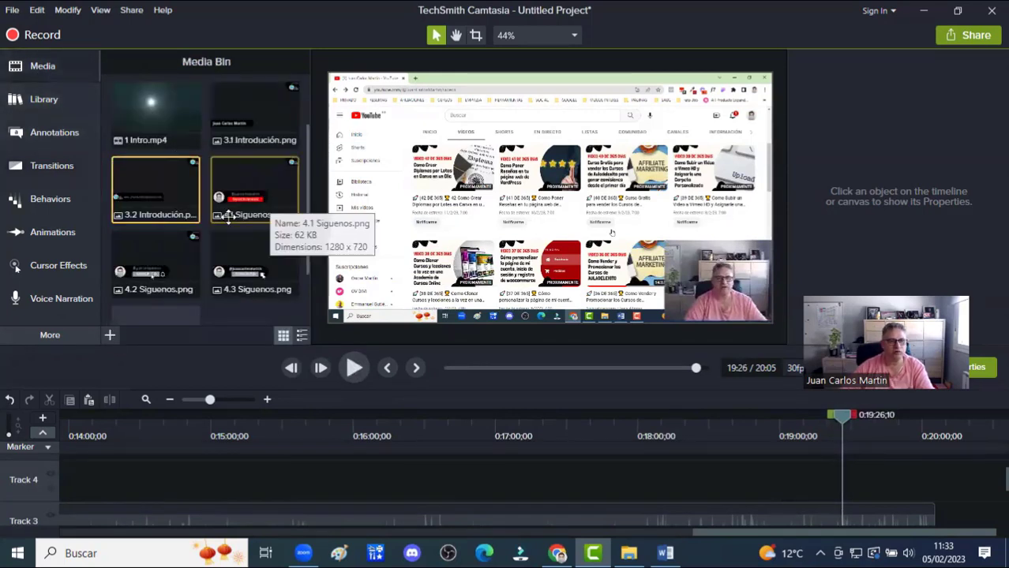
left_click_drag(253, 186, 844, 488)
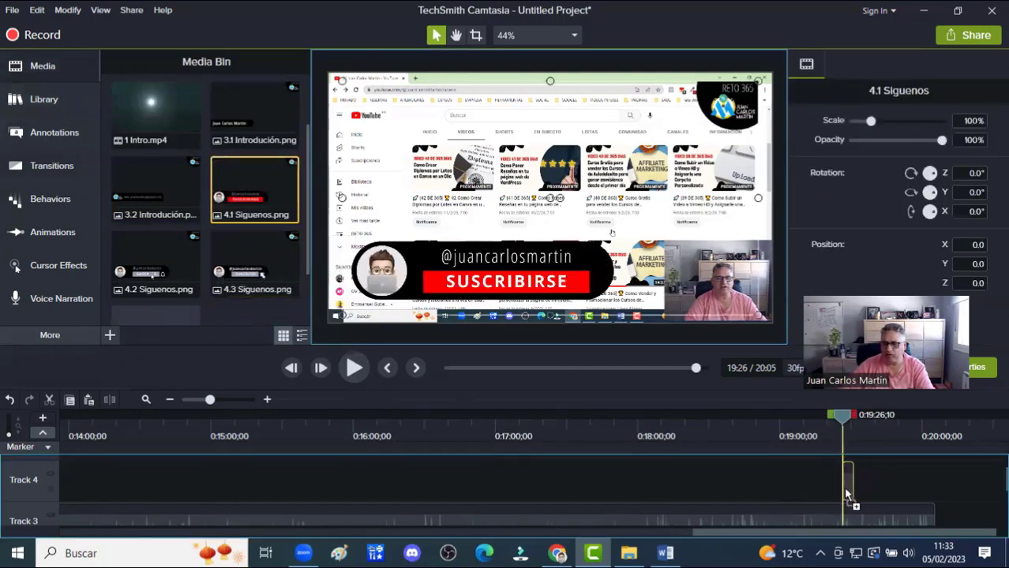
left_click_drag(156, 265, 851, 481)
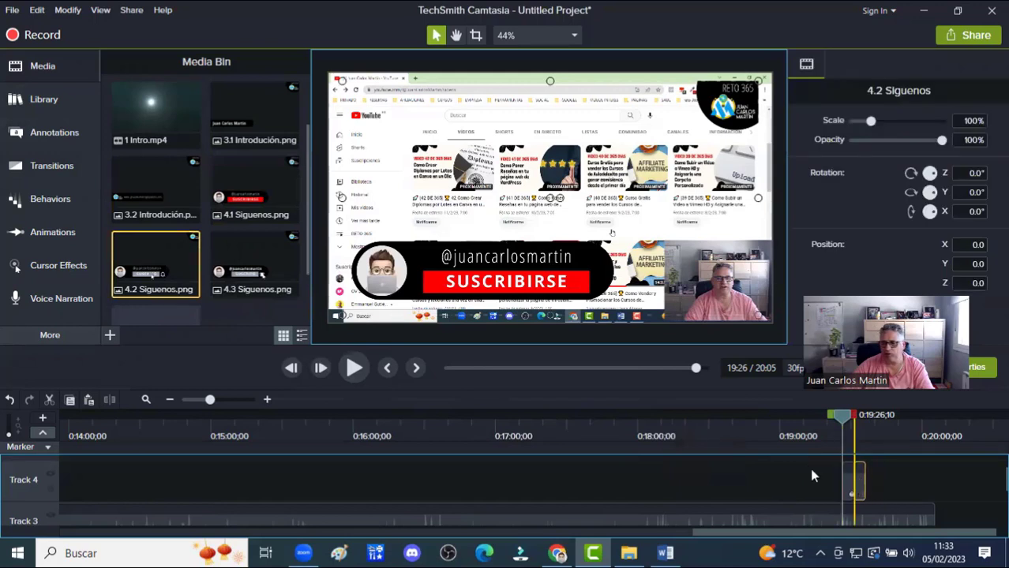